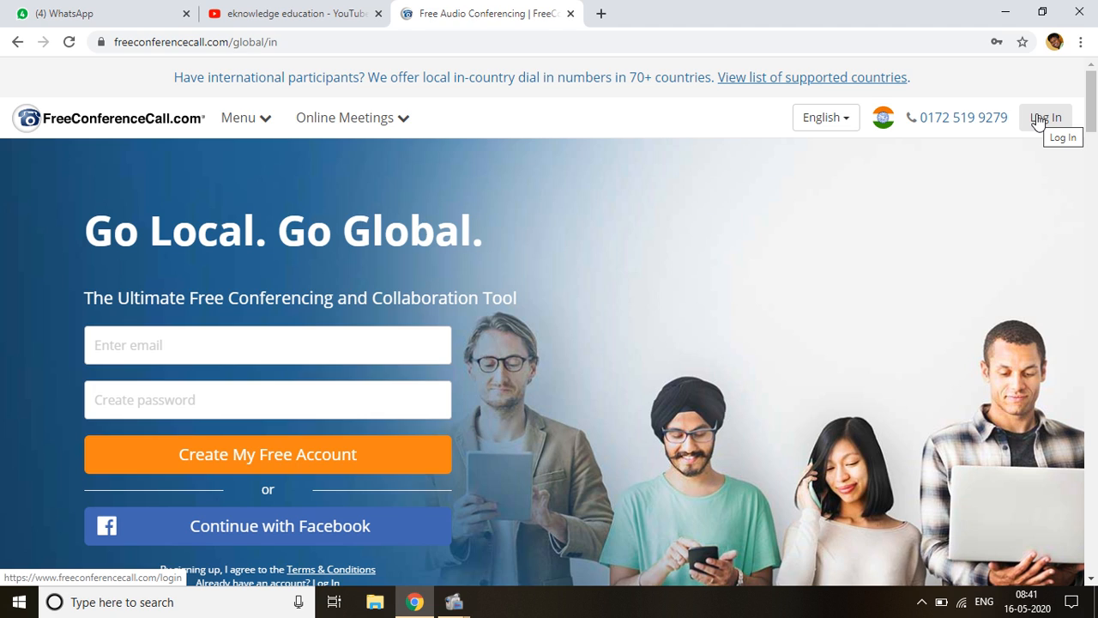
Log in to the account with the saved credentials and open the Account Dashboard
left_click(1039, 120)
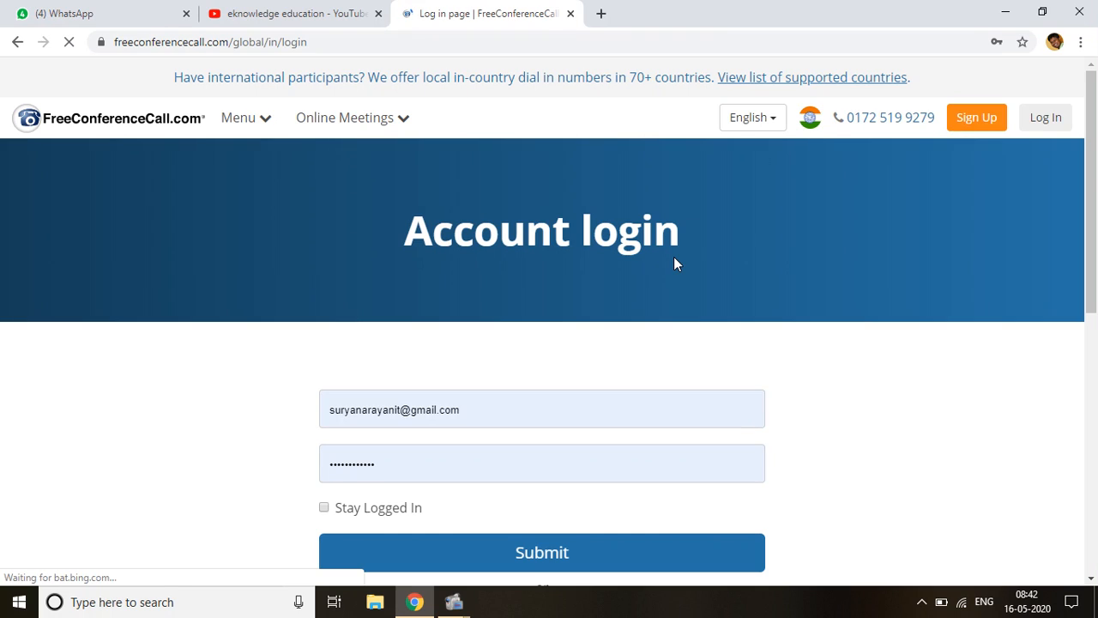
left_click(541, 553)
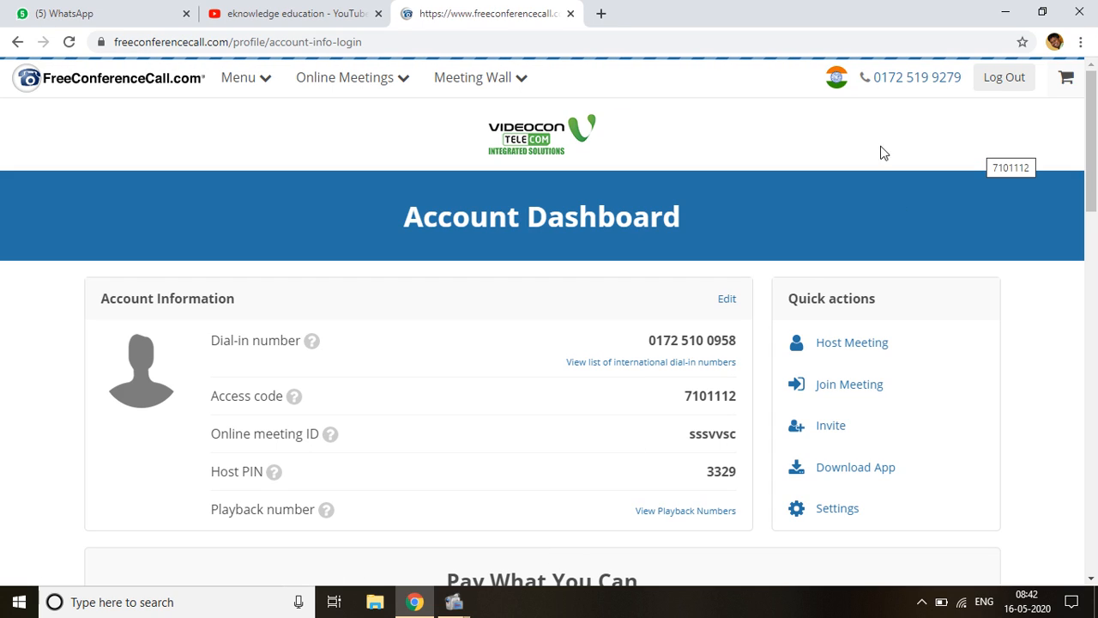
left_click(241, 86)
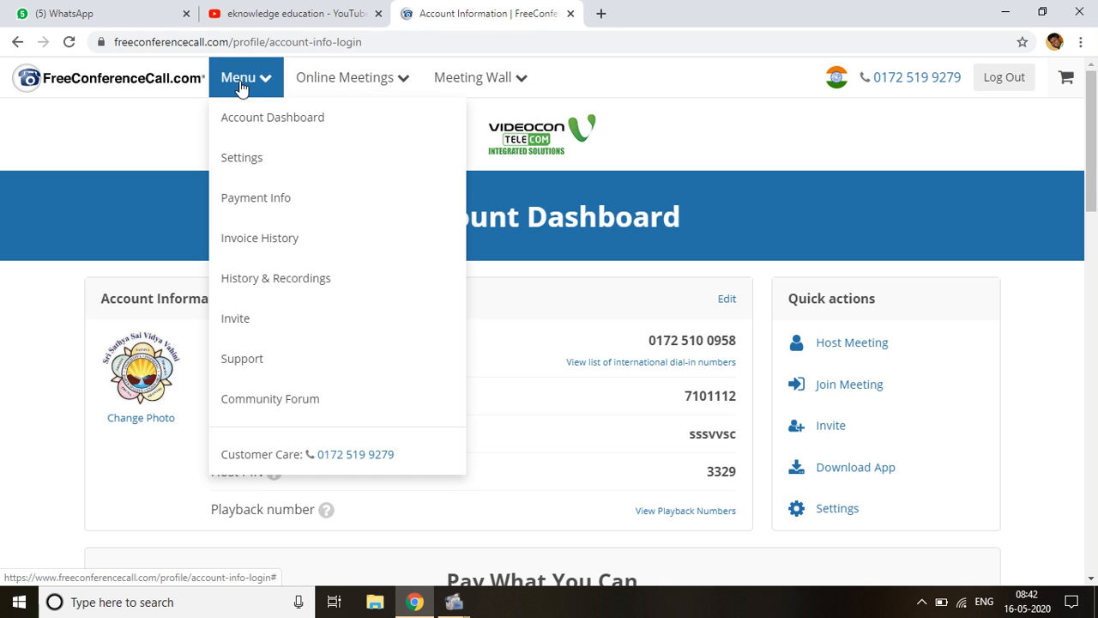
left_click(343, 125)
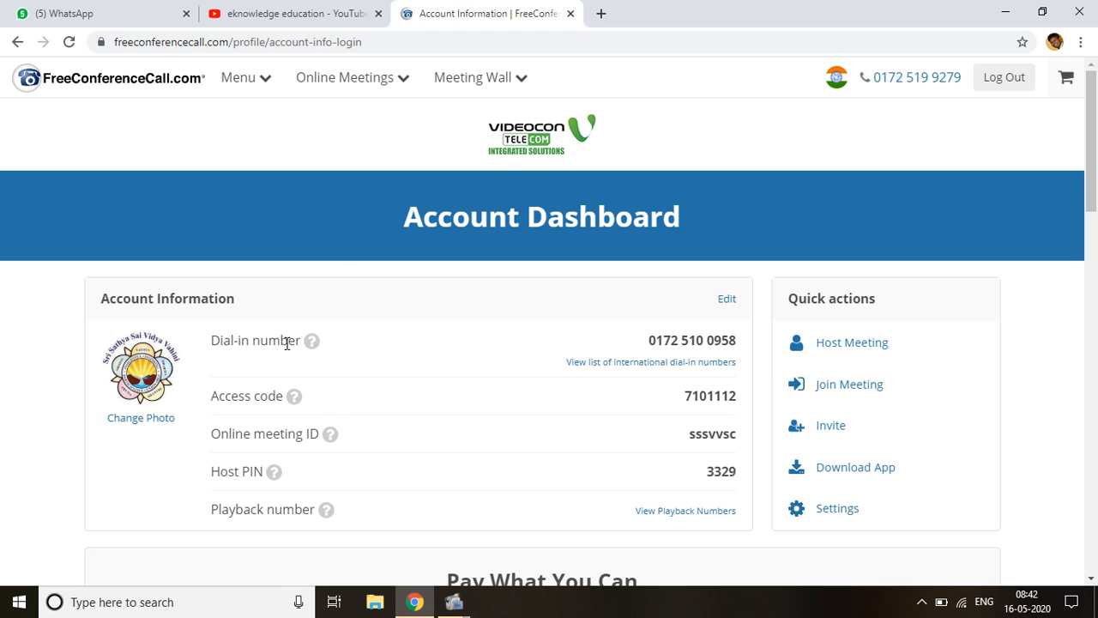
Open the account information for editing and review the name fields and other details under General Information
mouse_move(1092, 168)
left_mouse_down()
mouse_move(1086, 211)
mouse_move(1091, 186)
left_mouse_up()
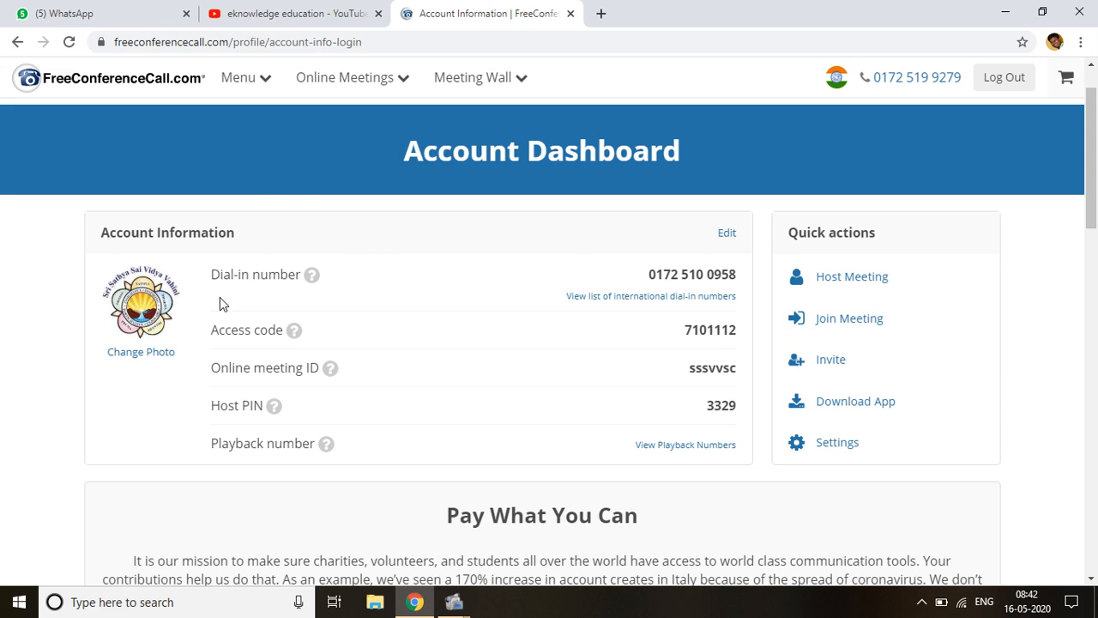
left_click(725, 235)
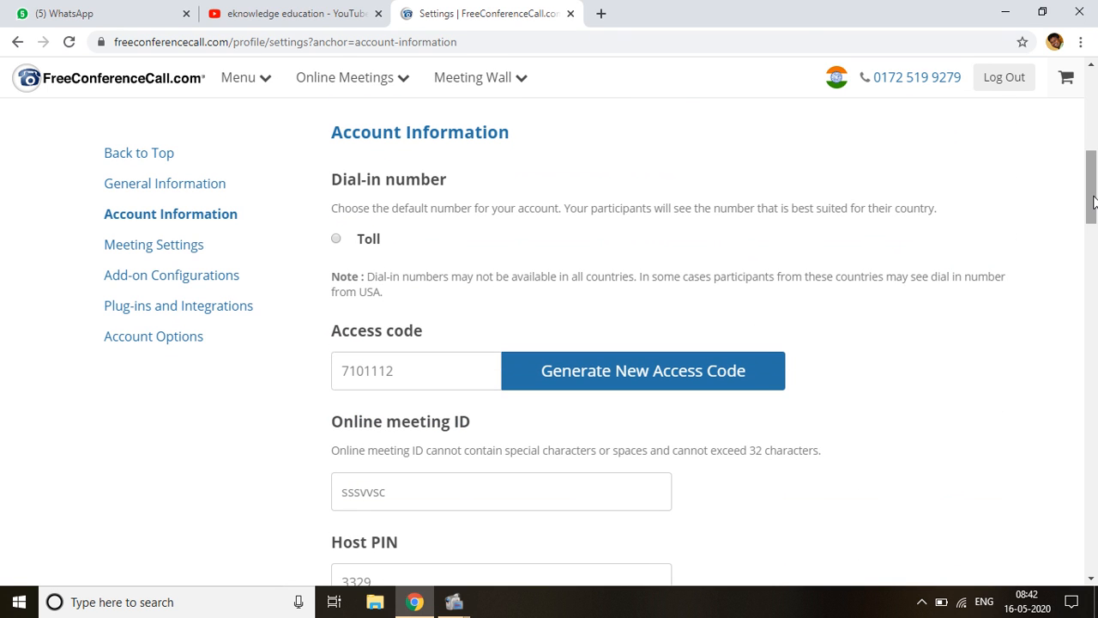
left_click_drag(1094, 200, 1094, 79)
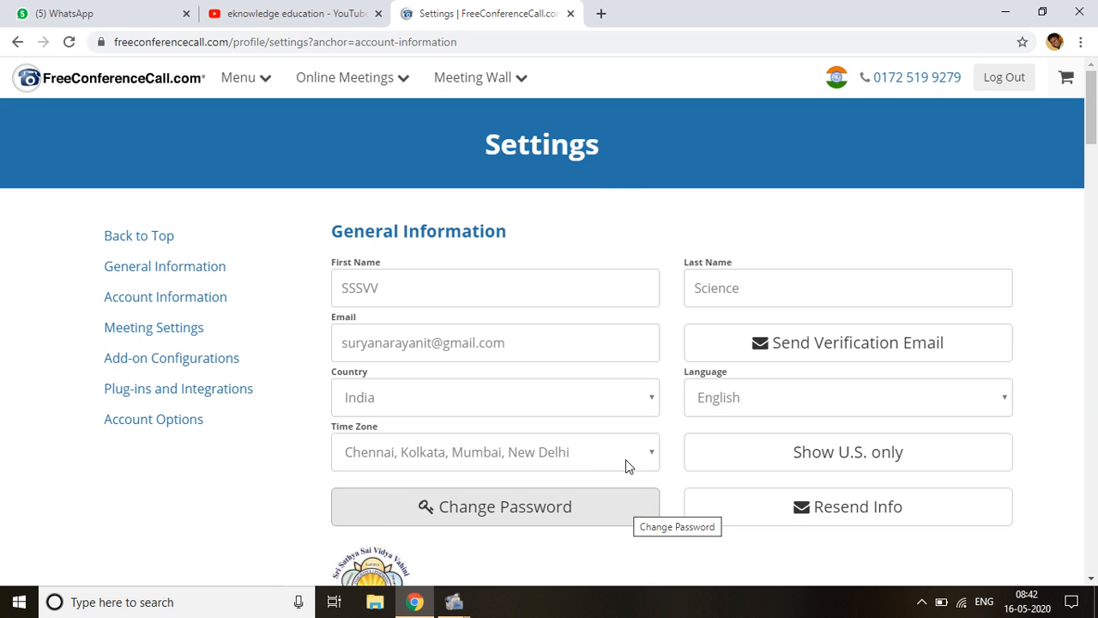
left_click(405, 293)
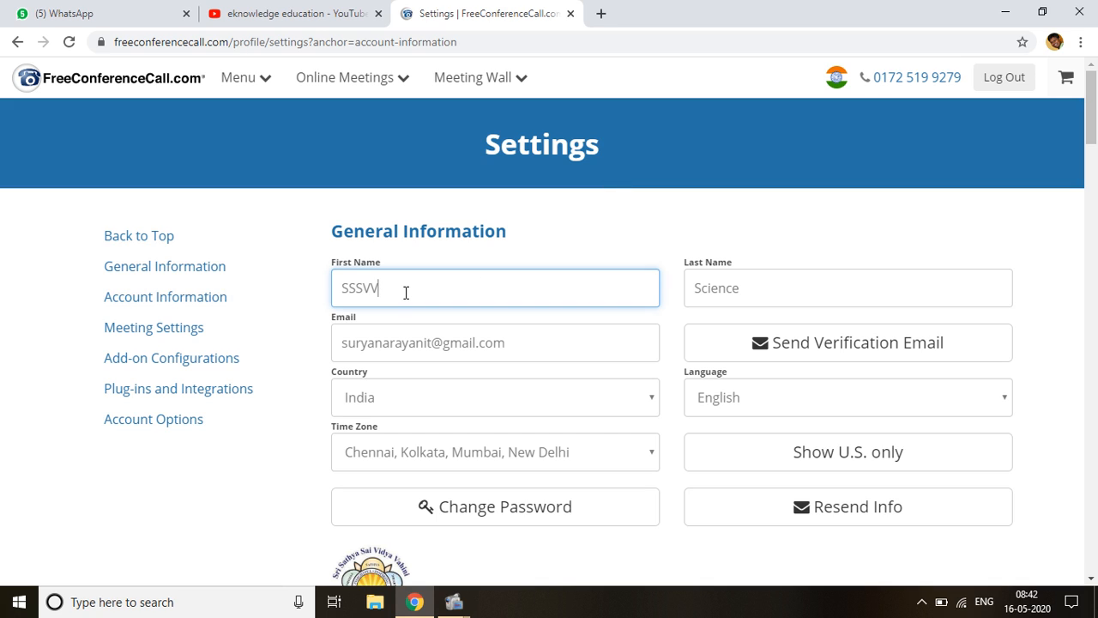
left_click(823, 285)
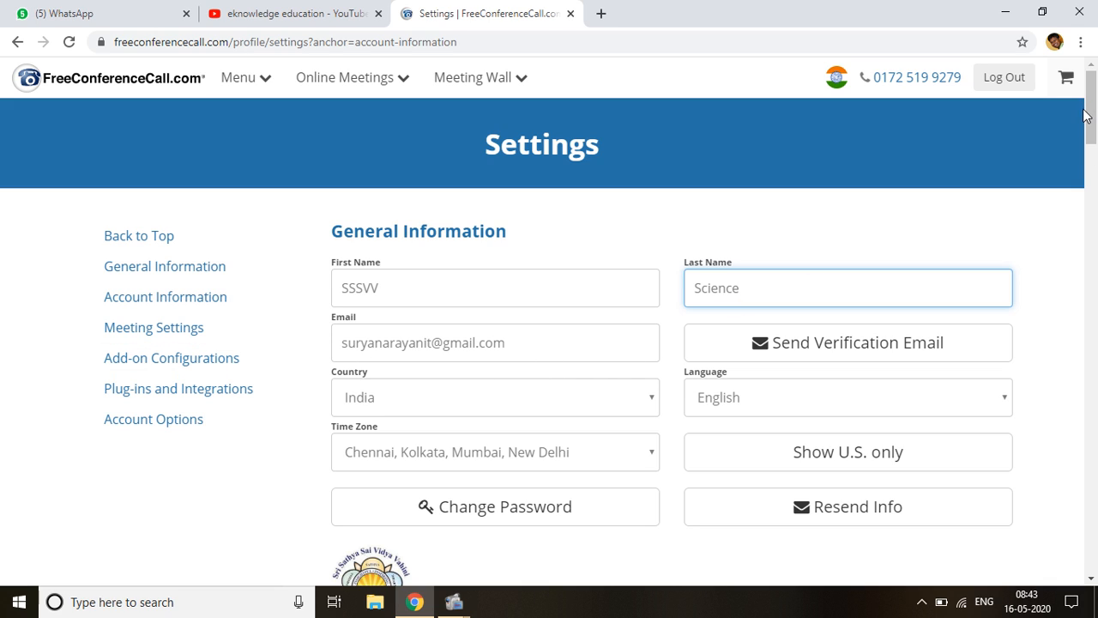
mouse_move(1091, 115)
left_mouse_down()
mouse_move(1073, 154)
mouse_move(1083, 128)
left_mouse_up()
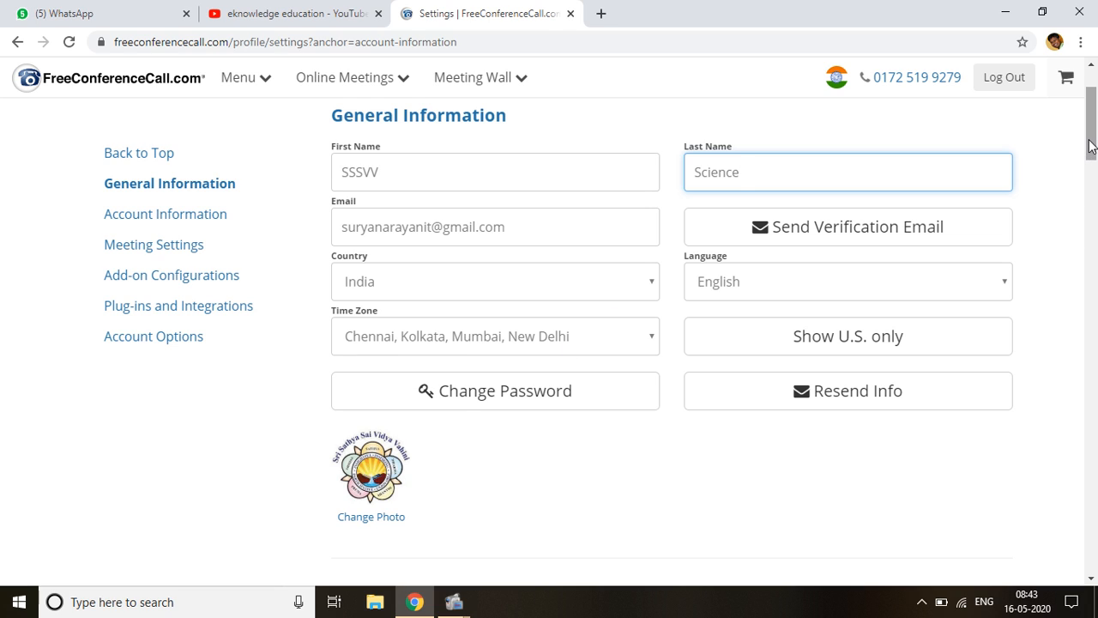
left_click_drag(1089, 145, 1089, 173)
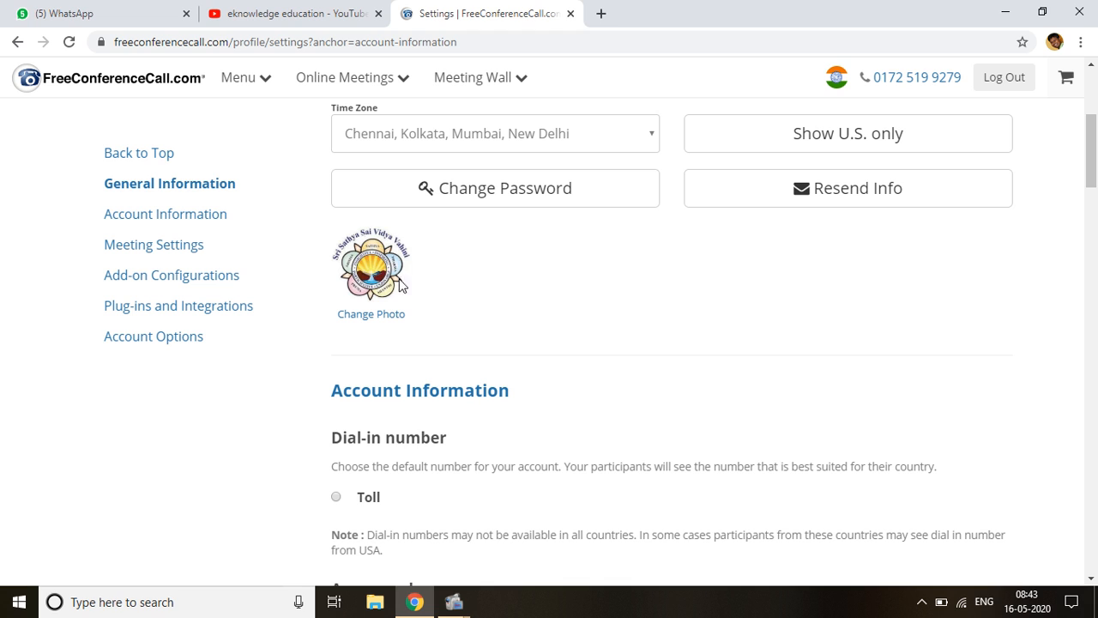
Open the host photo for editing, browse for an upload without choosing a file, and apply the existing logo
left_click(366, 317)
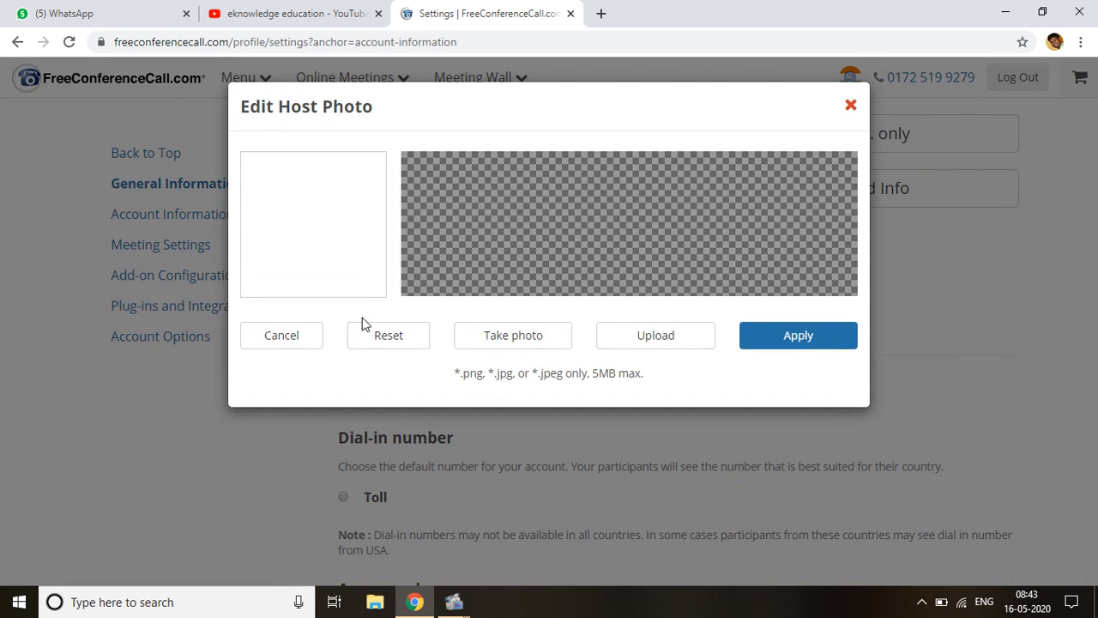
left_click(653, 342)
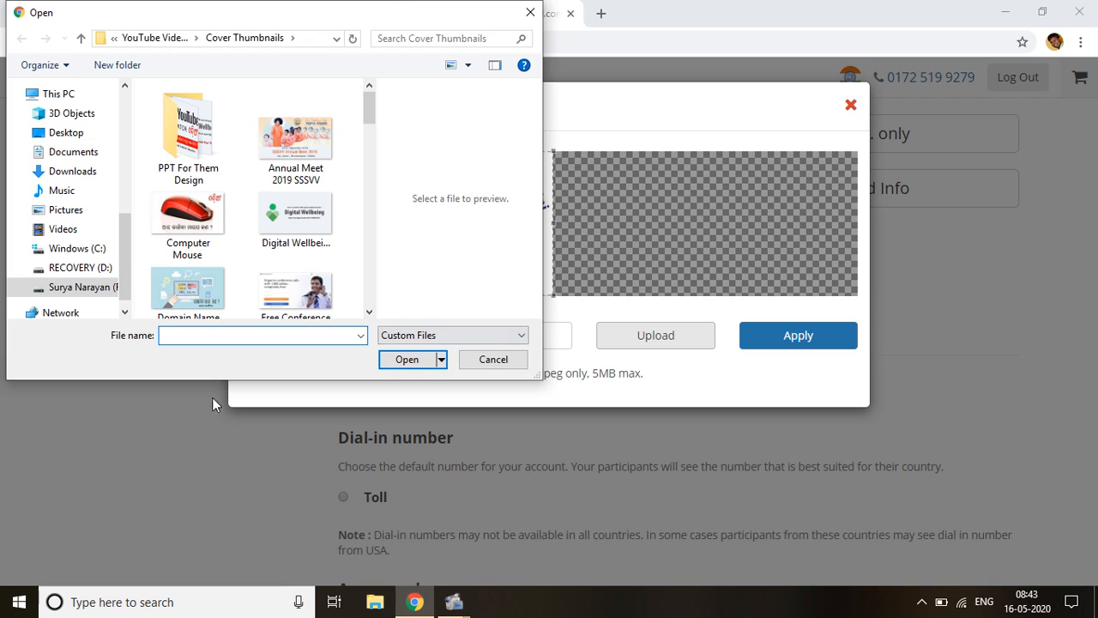
left_click(490, 360)
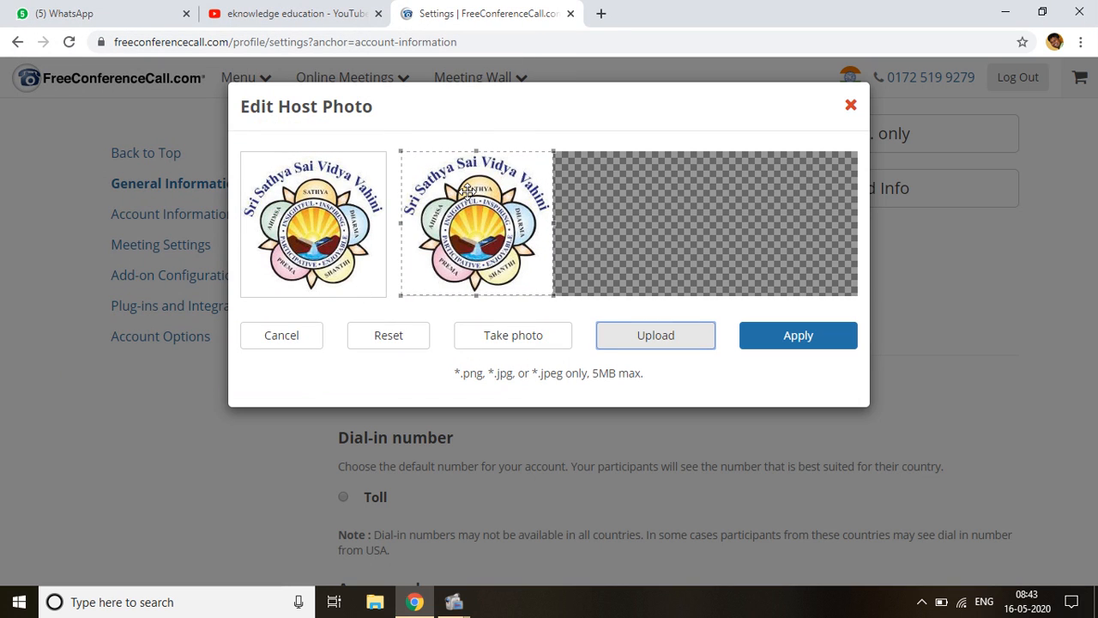
left_click(796, 339)
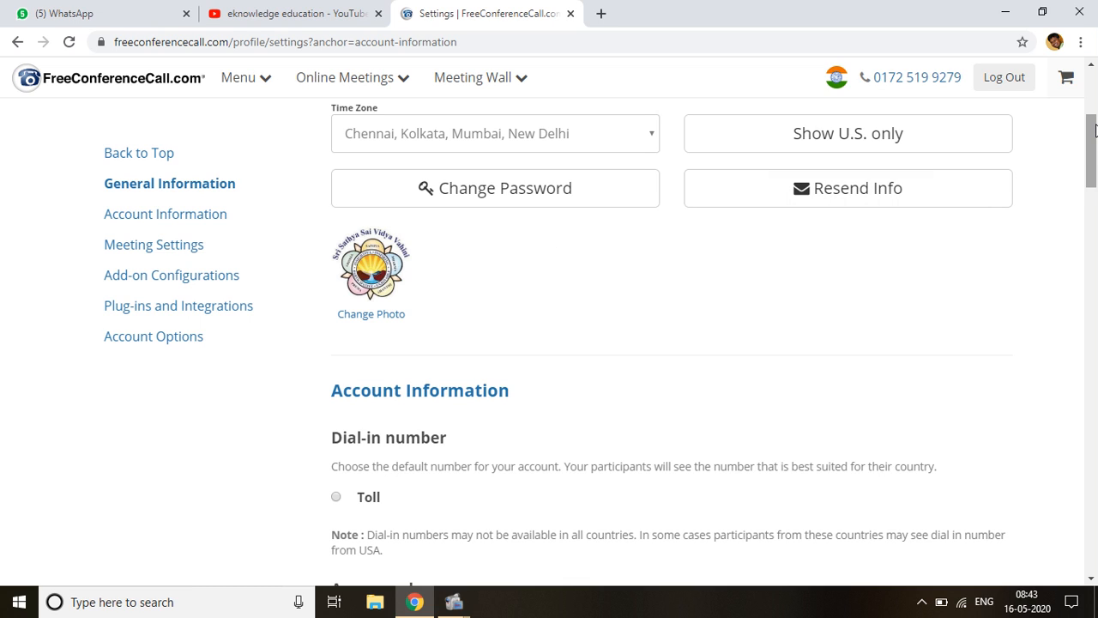
Examine the access code, online meeting ID, host PIN and Copy Reports fields under Account Information
left_click_drag(1095, 129, 1081, 176)
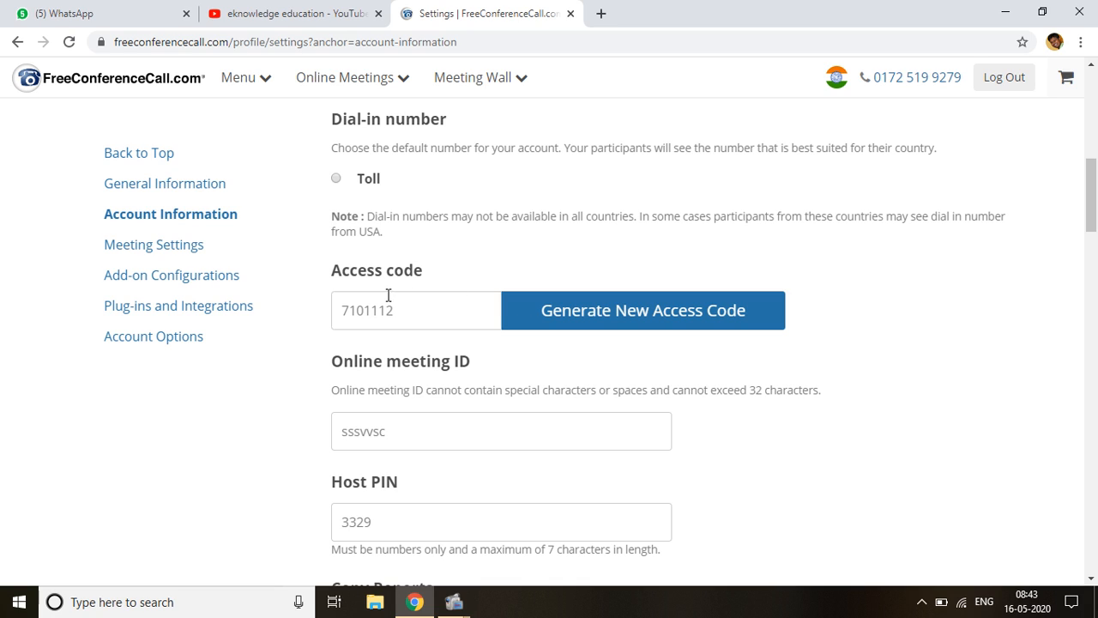
left_click(426, 308)
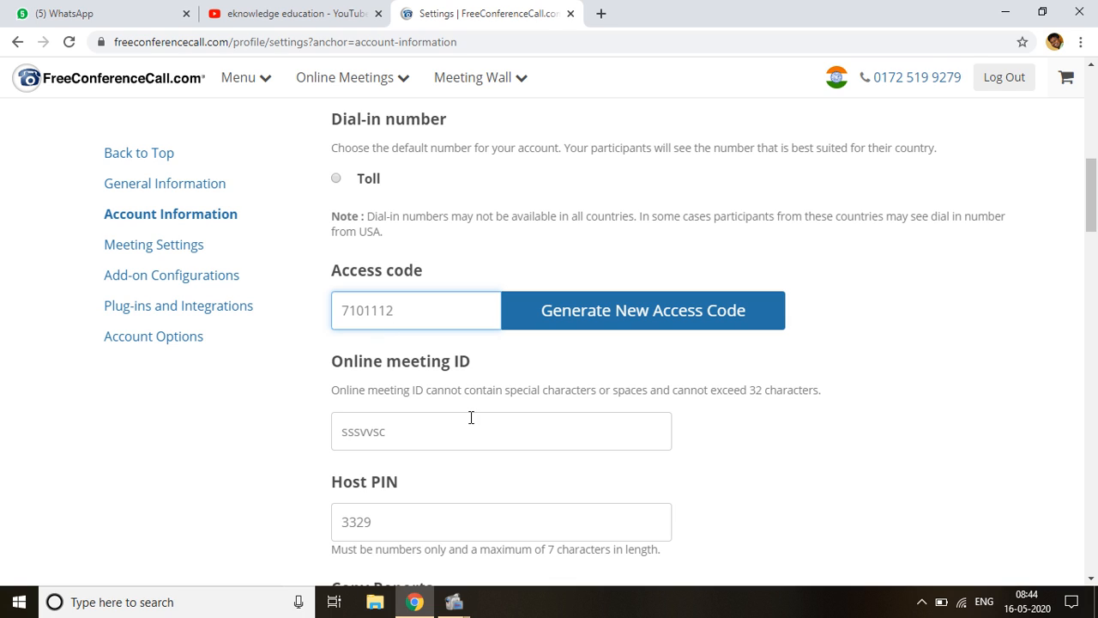
left_click(419, 427)
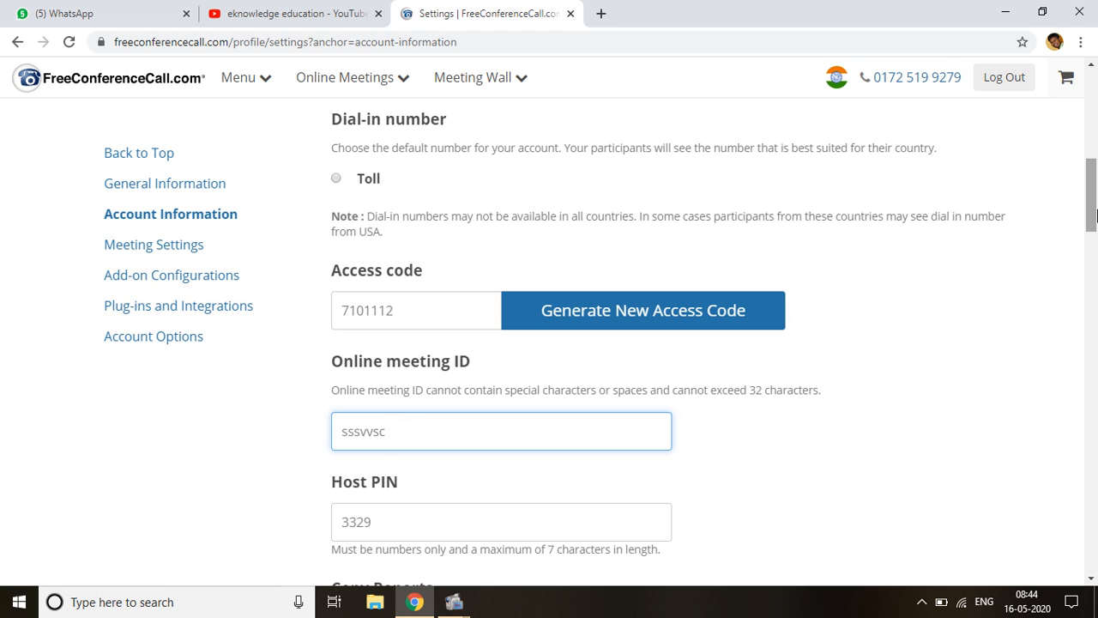
left_click_drag(1097, 215, 1096, 236)
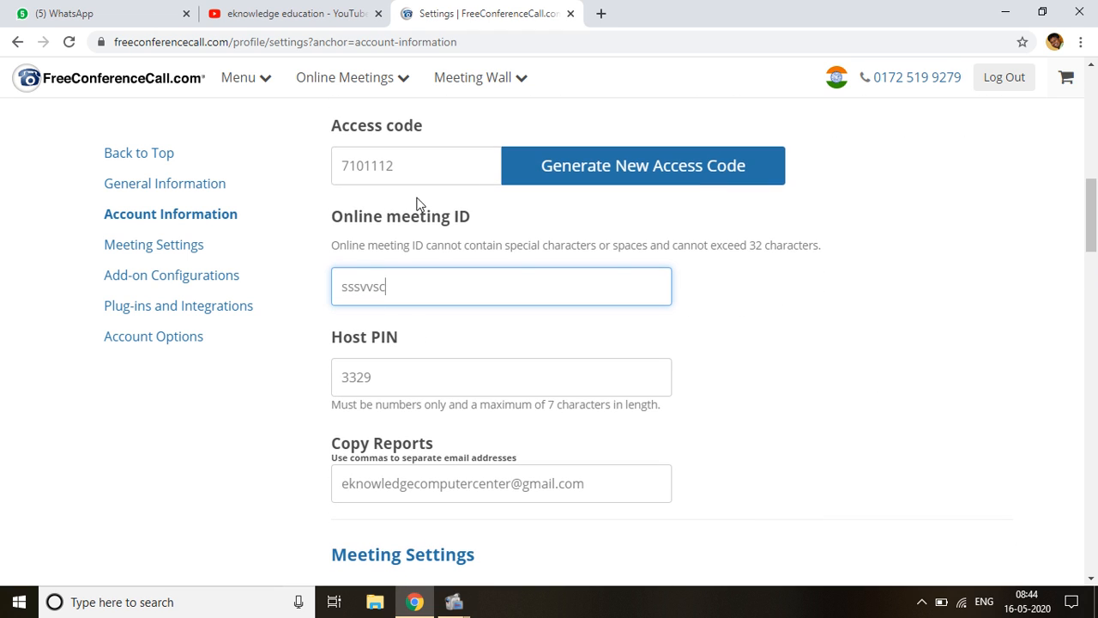
left_click(479, 282)
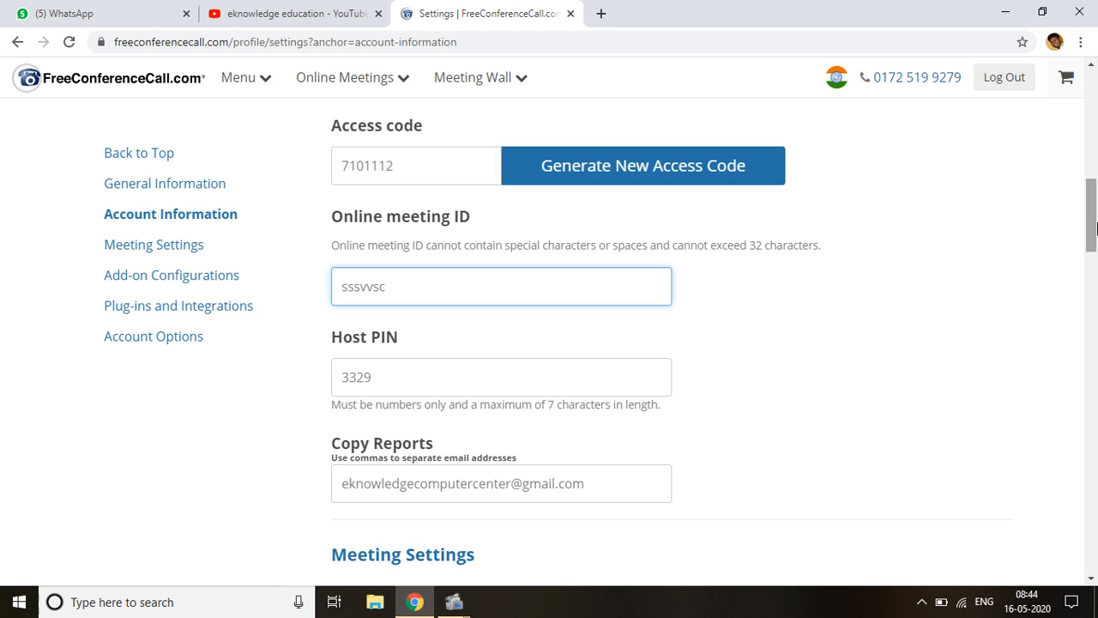
left_click_drag(1096, 225, 1096, 252)
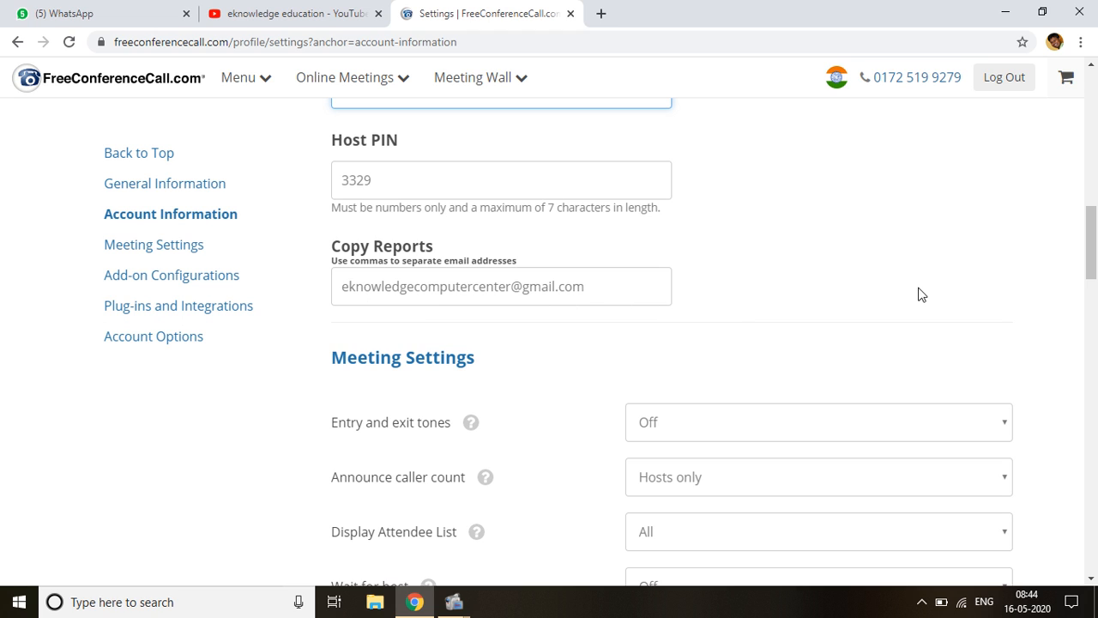
In Meeting Settings, choose Off for entry and exit tones and Hosts only for announcing the caller count
left_click_drag(1091, 240, 1079, 276)
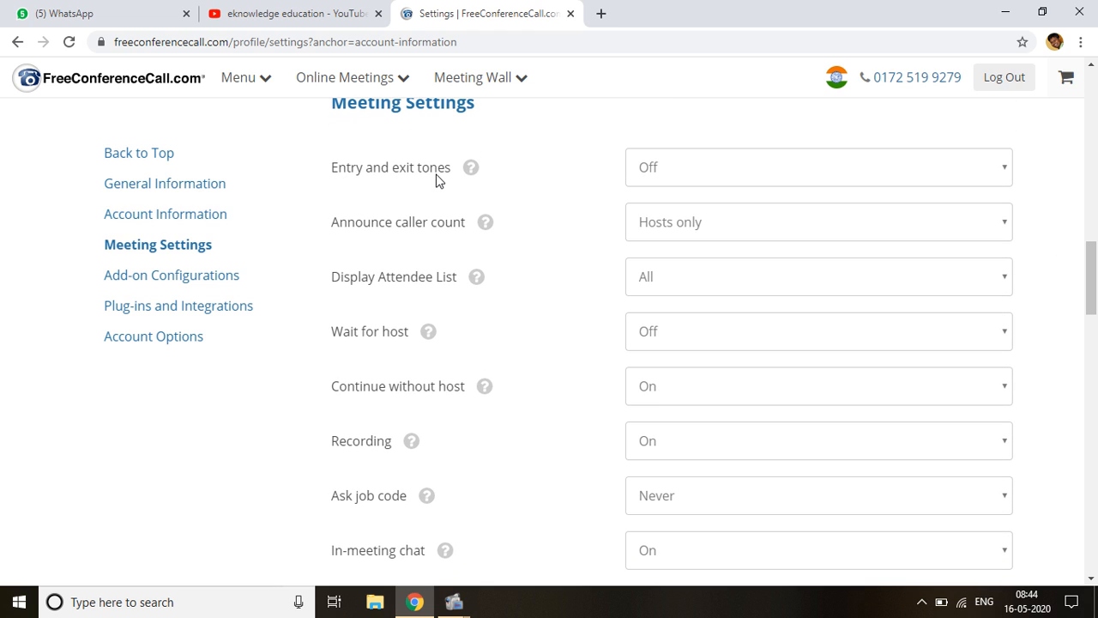
left_click(687, 181)
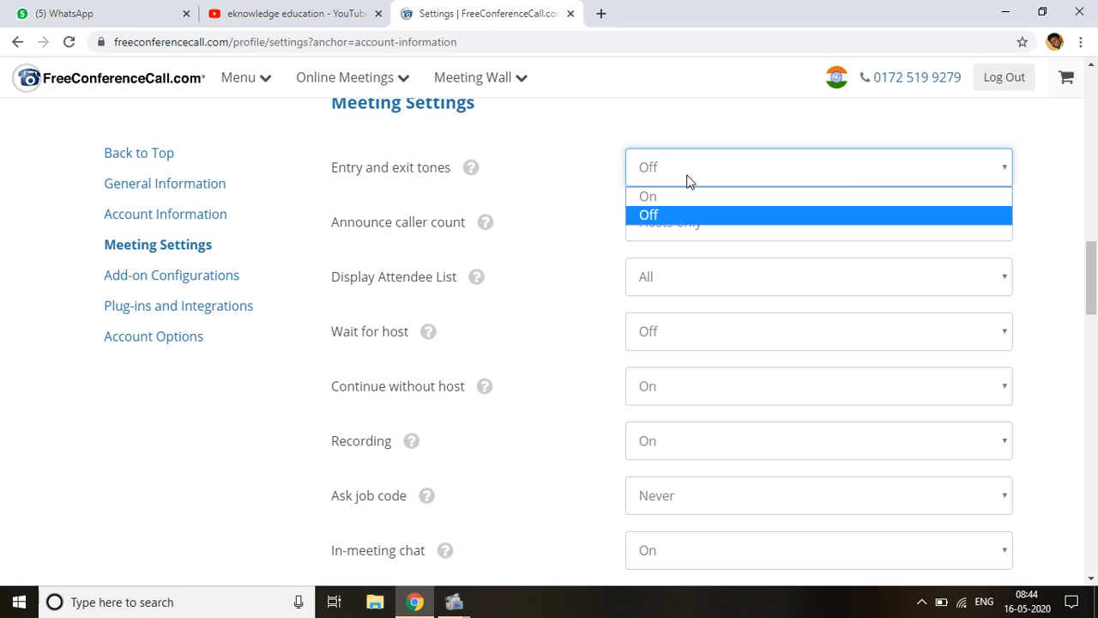
left_click(655, 214)
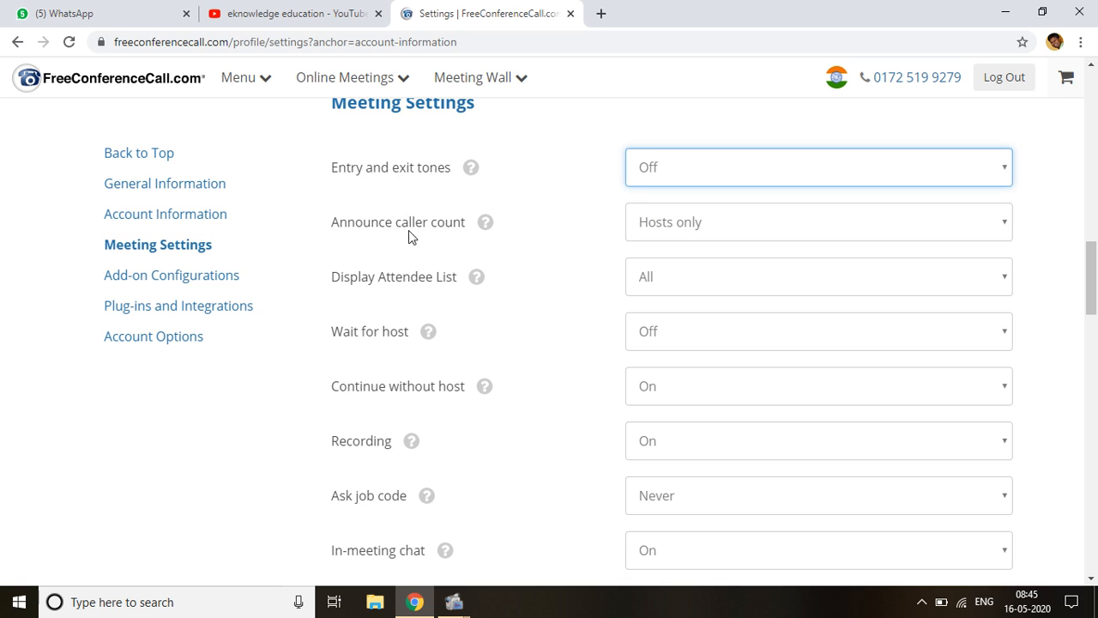
left_click(790, 226)
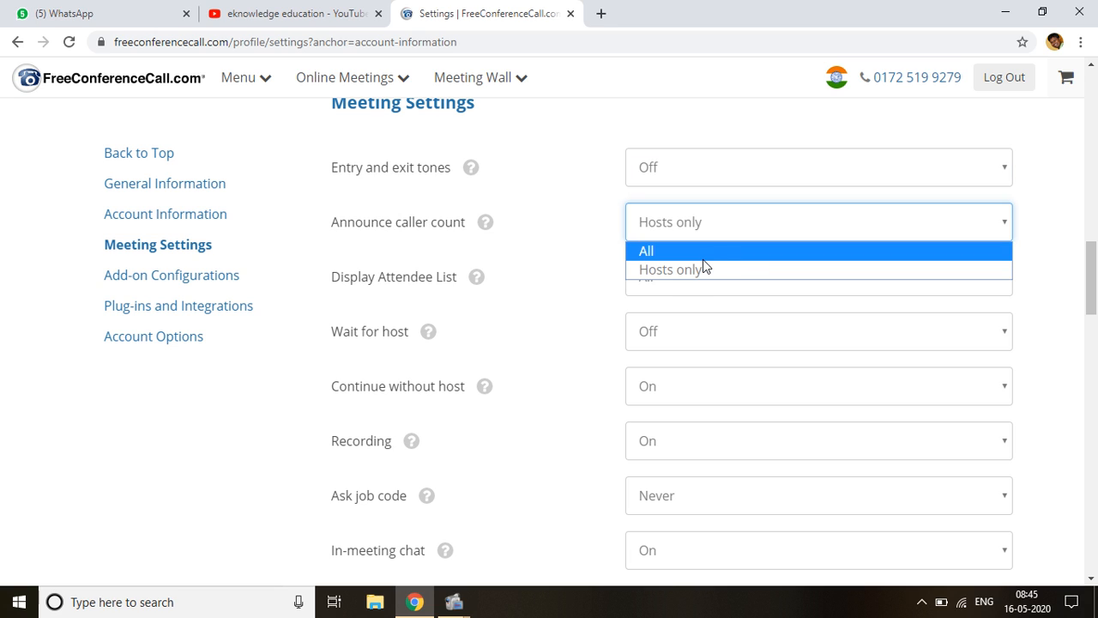
left_click(748, 271)
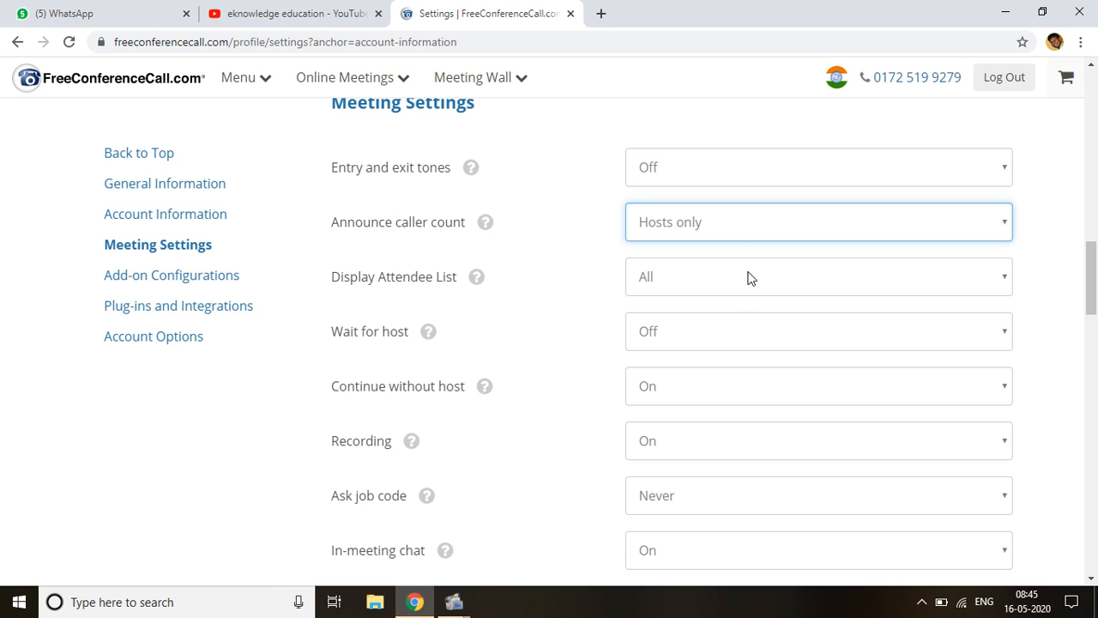
Choose All for Display Attendee List and Off for Wait for host in Meeting Settings
scroll(1095, 263, "down", 2)
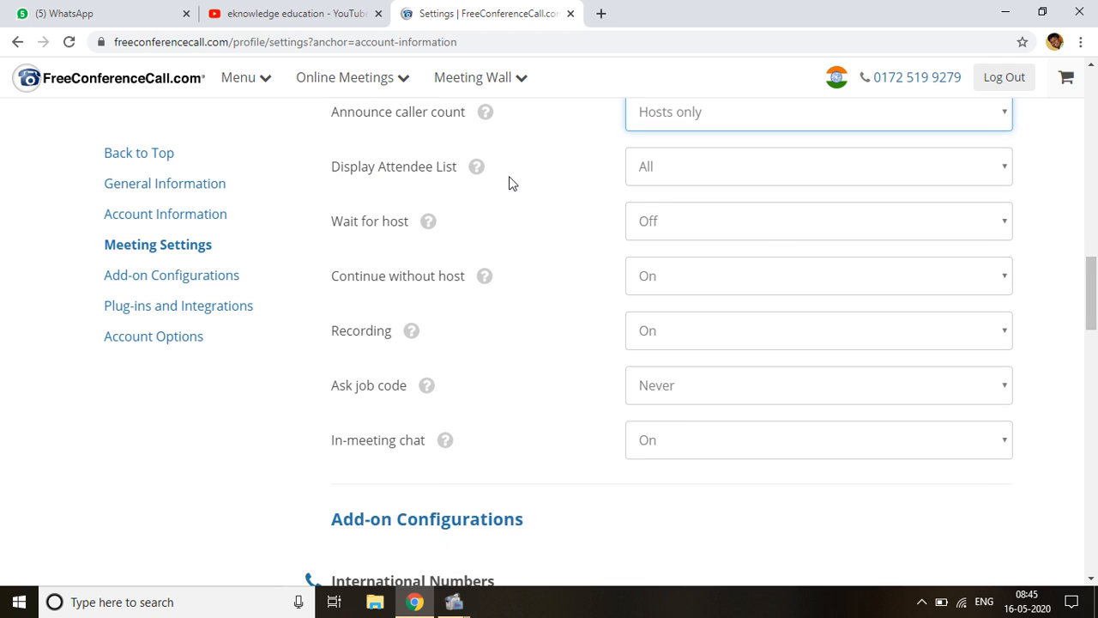
left_click(696, 173)
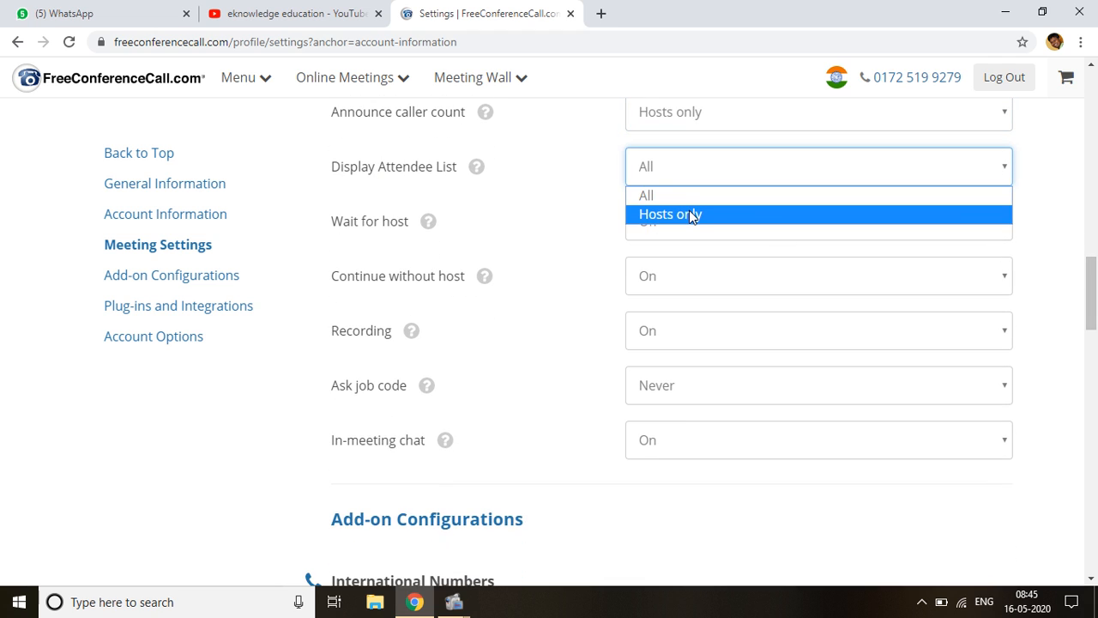
left_click(688, 199)
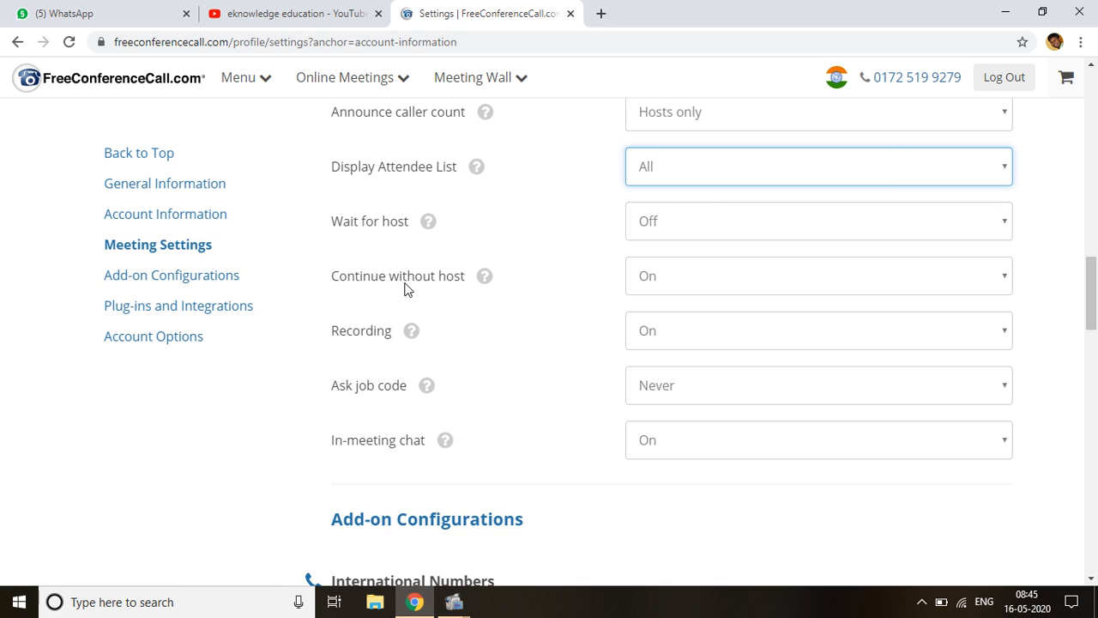
left_click(673, 230)
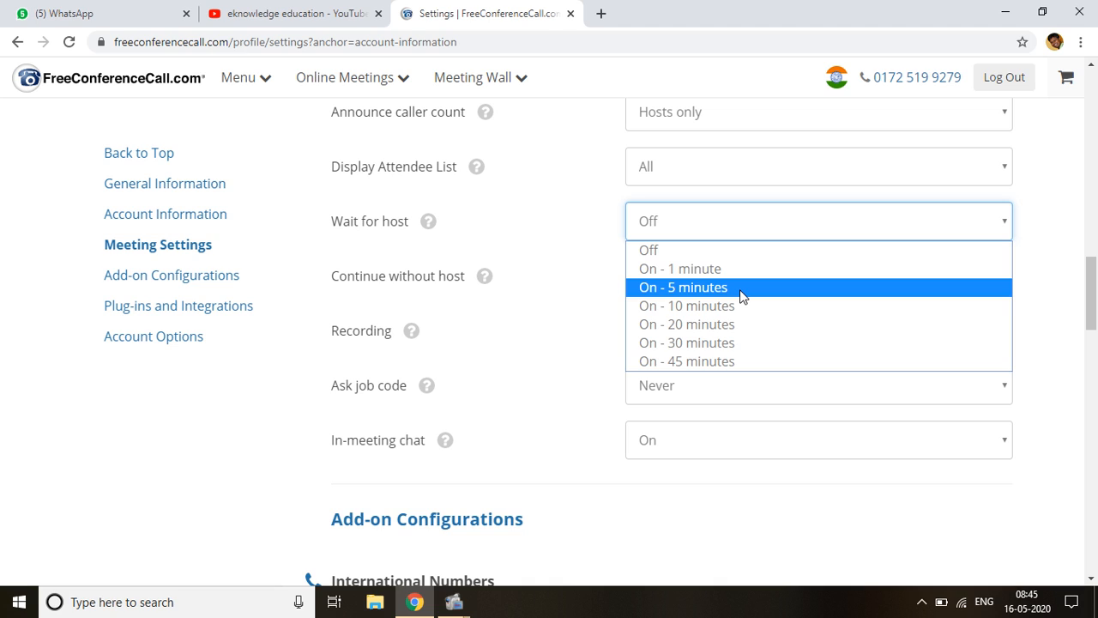
left_click(747, 250)
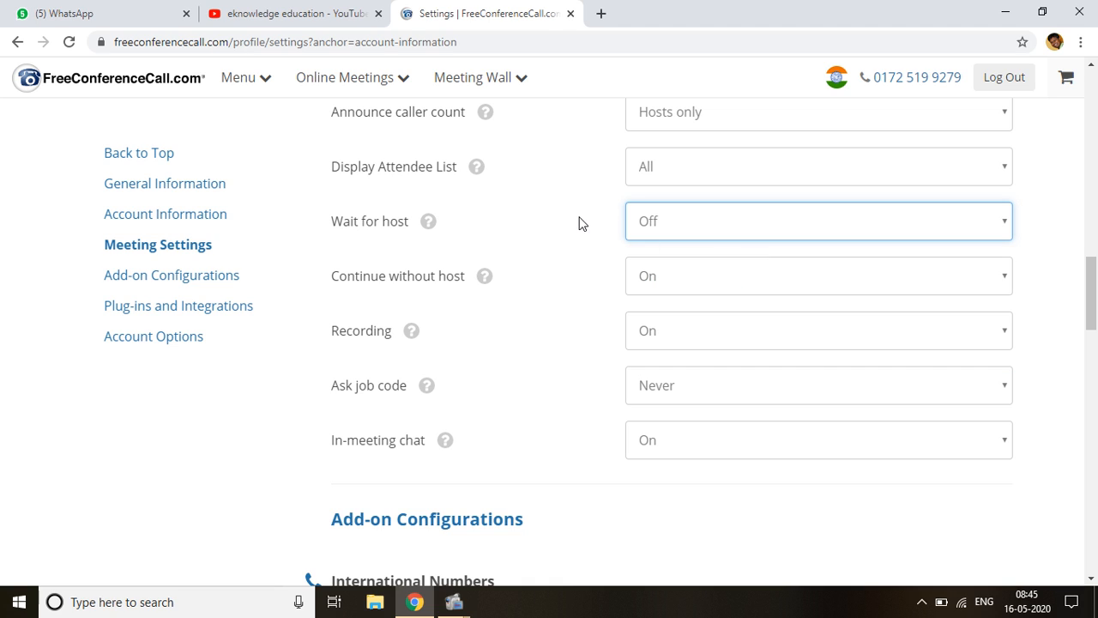
Examine the Continue without host setting and the available Recording options, closing the choices without picking one
key("Tab")
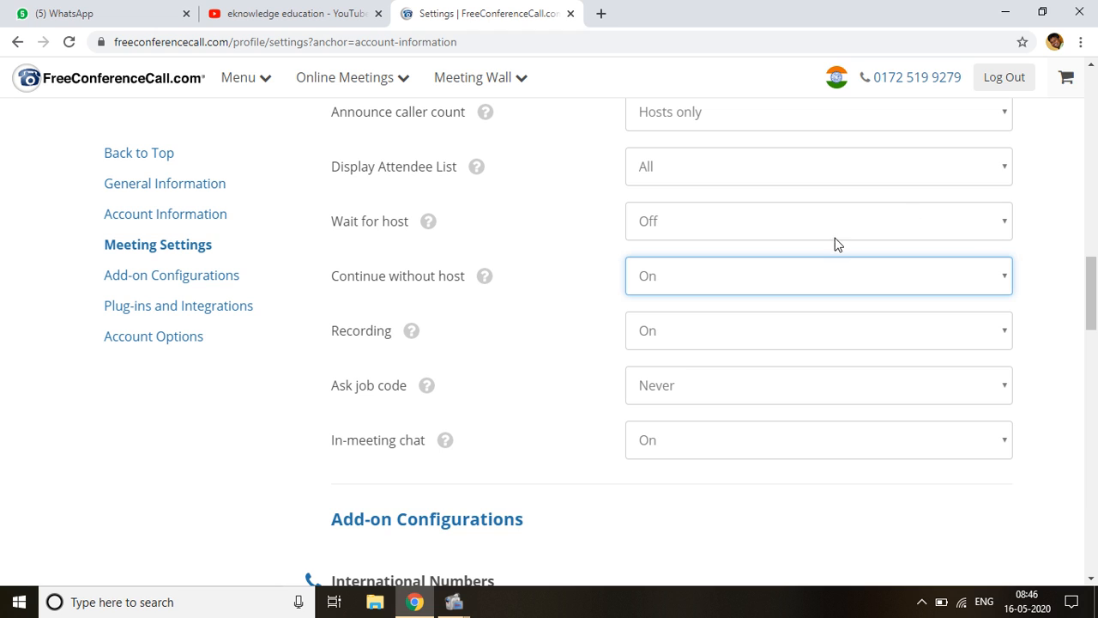
scroll(1093, 276, "down", 1)
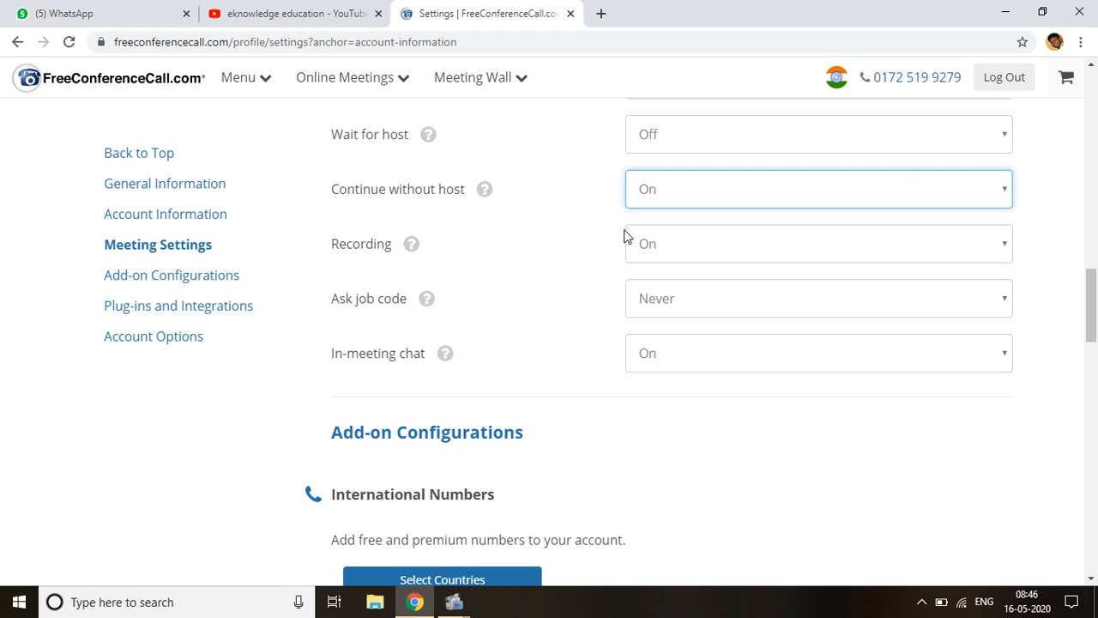
left_click(687, 243)
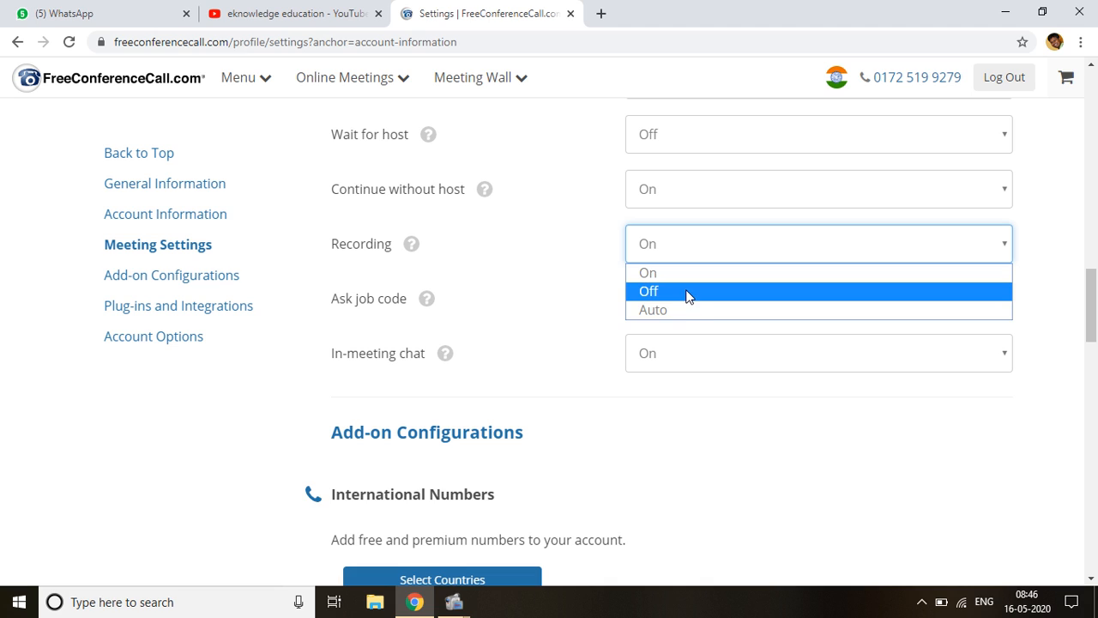
left_click(540, 245)
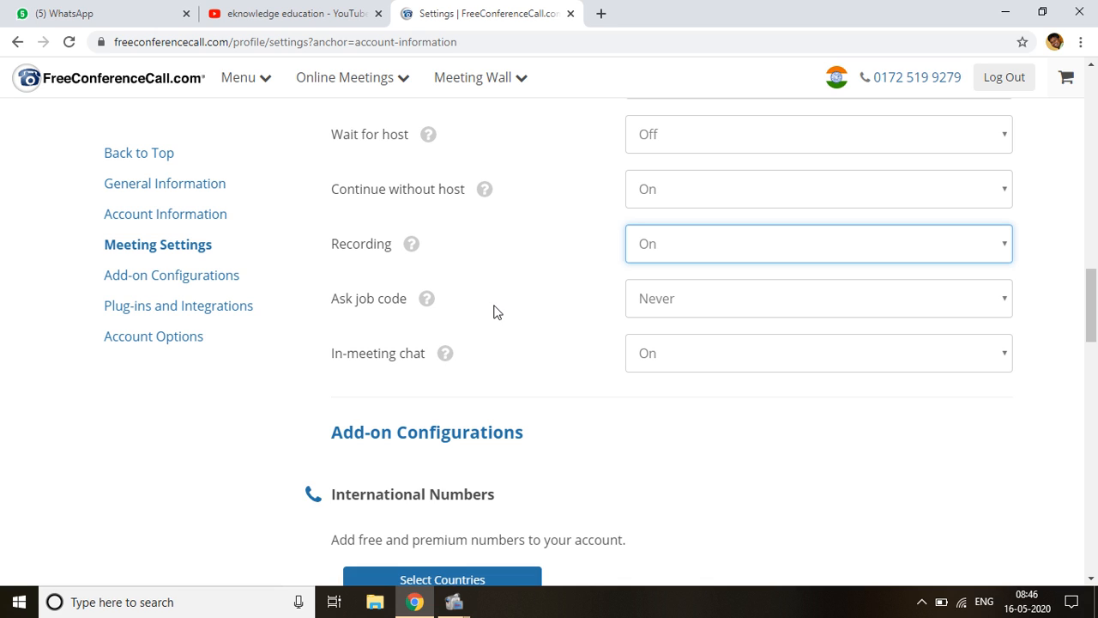
Examine the Ask job code and In-meeting chat choices in Meeting Settings, closing each list without picking an option, and reselect the Settings page
left_click(717, 303)
left_click(717, 303)
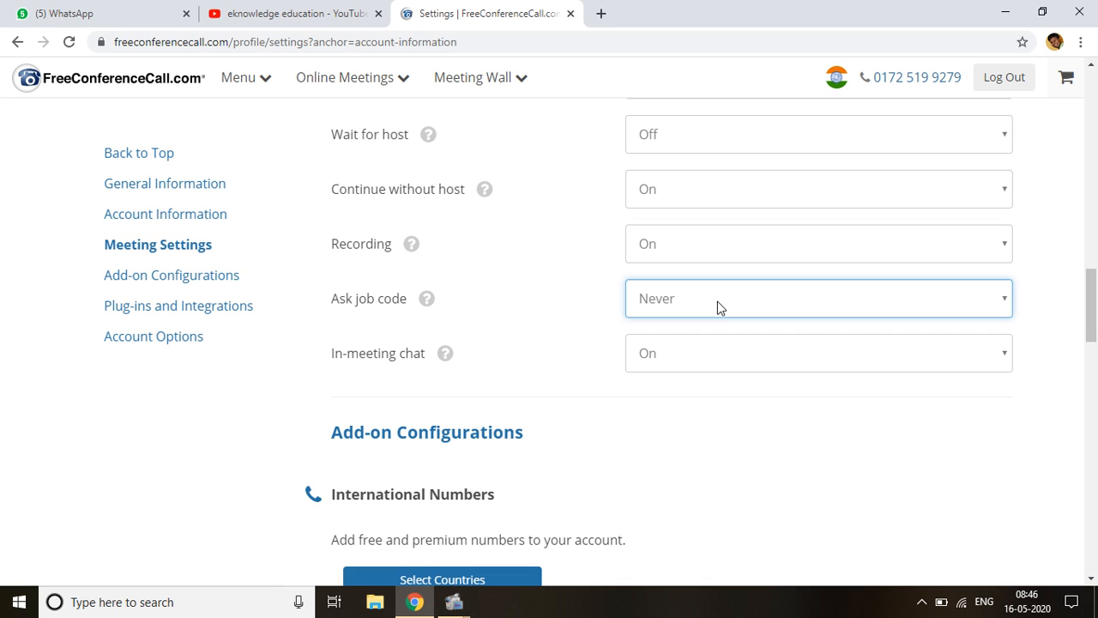
left_click(718, 358)
left_click(717, 358)
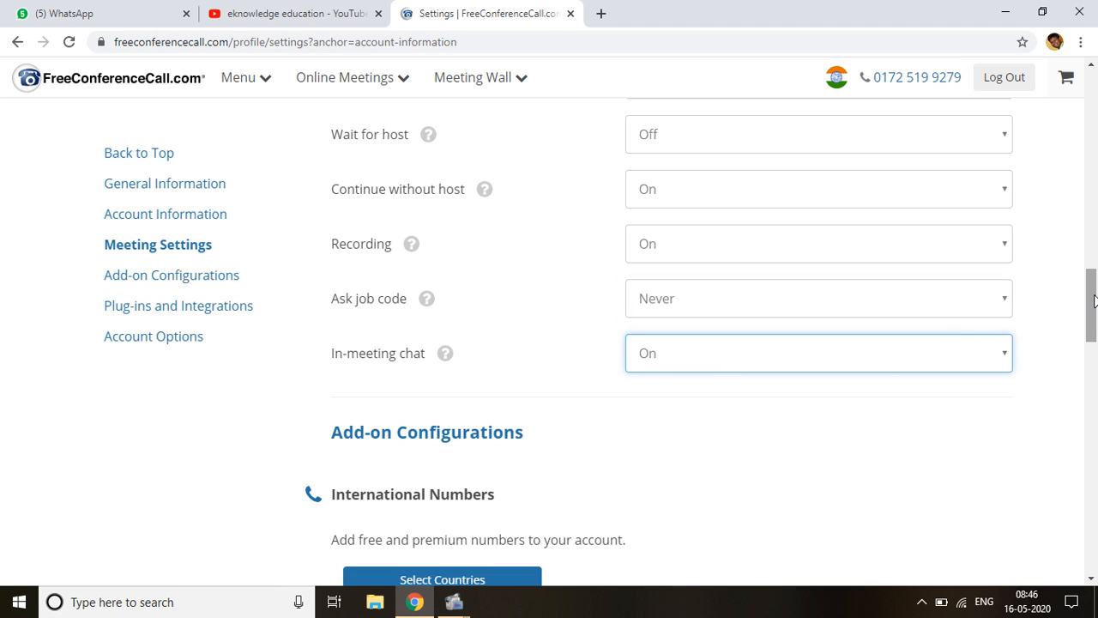
left_click_drag(1094, 298, 1095, 101)
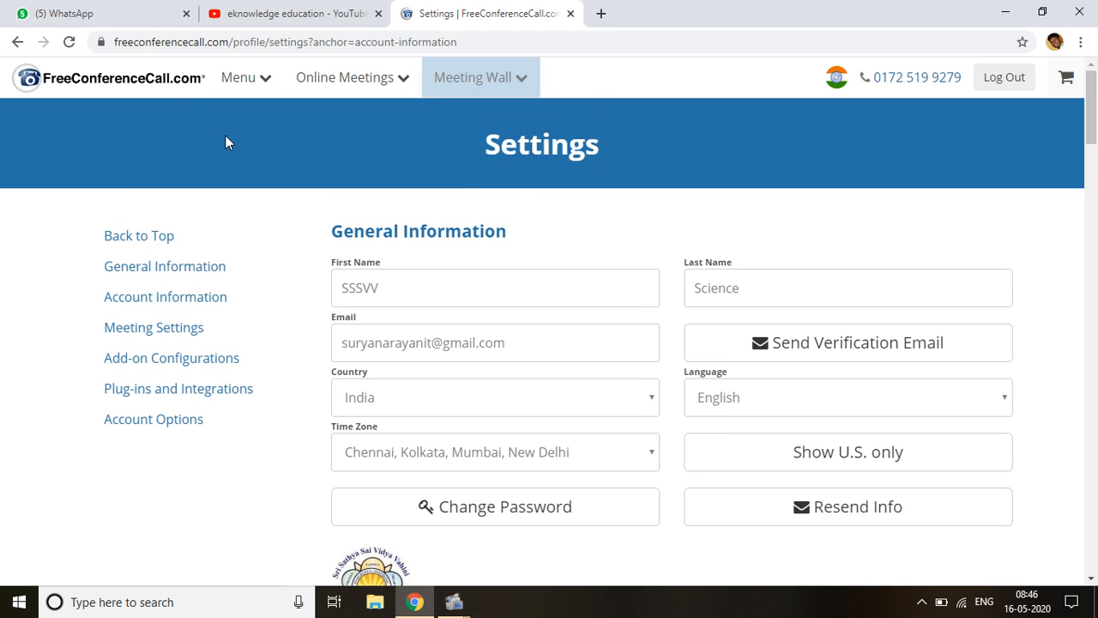
left_click(247, 89)
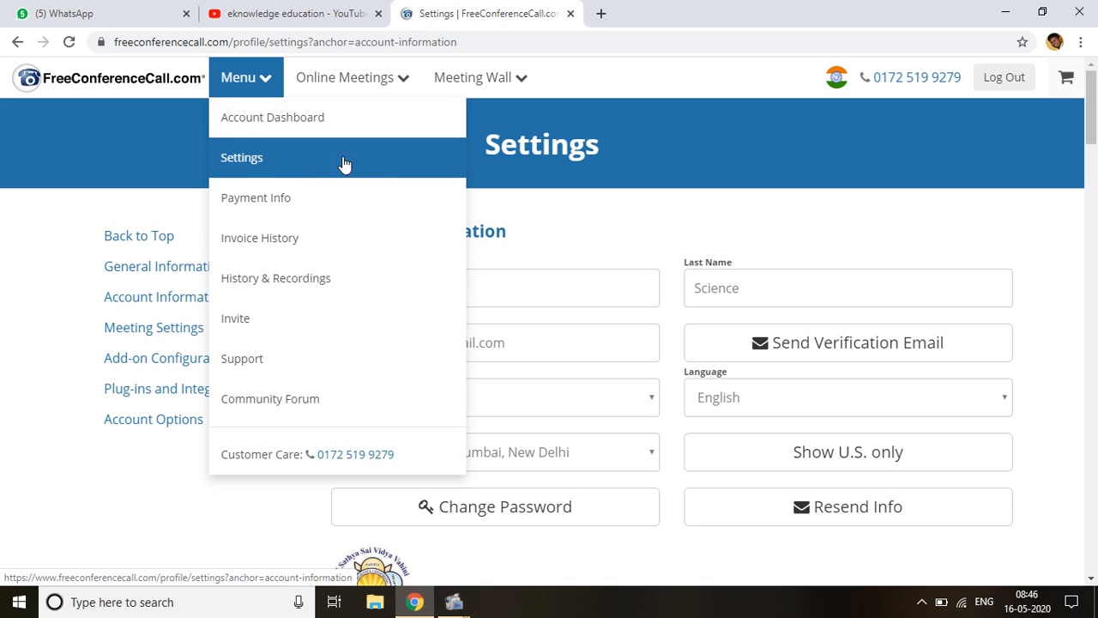
left_click(281, 157)
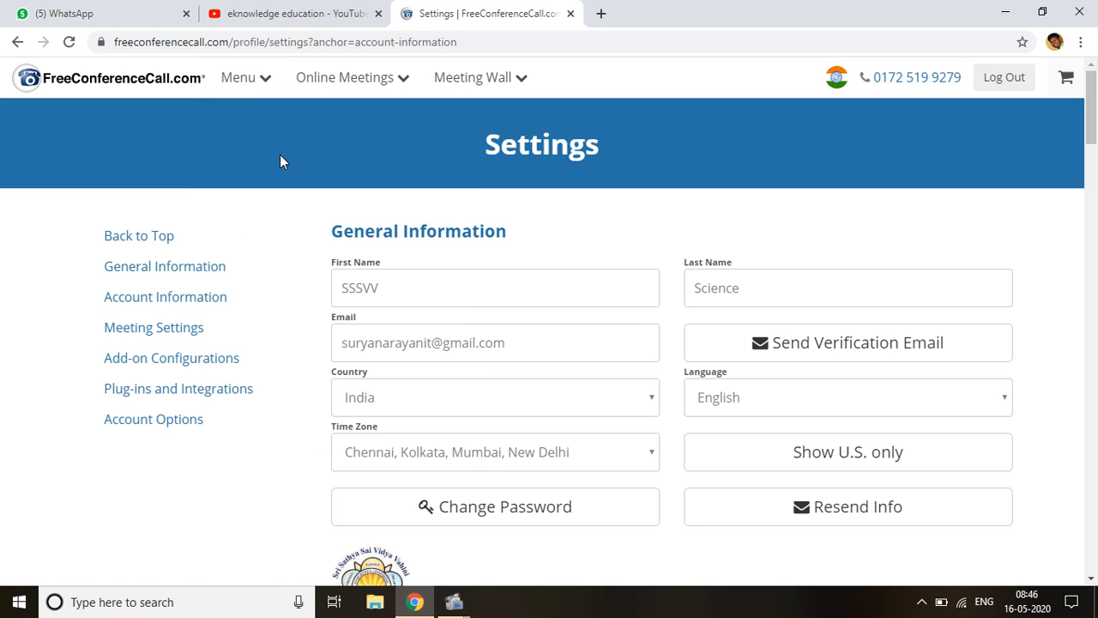
Review the billing and credit card fields on the Payment Info page and open the Invoice History page
left_click(258, 78)
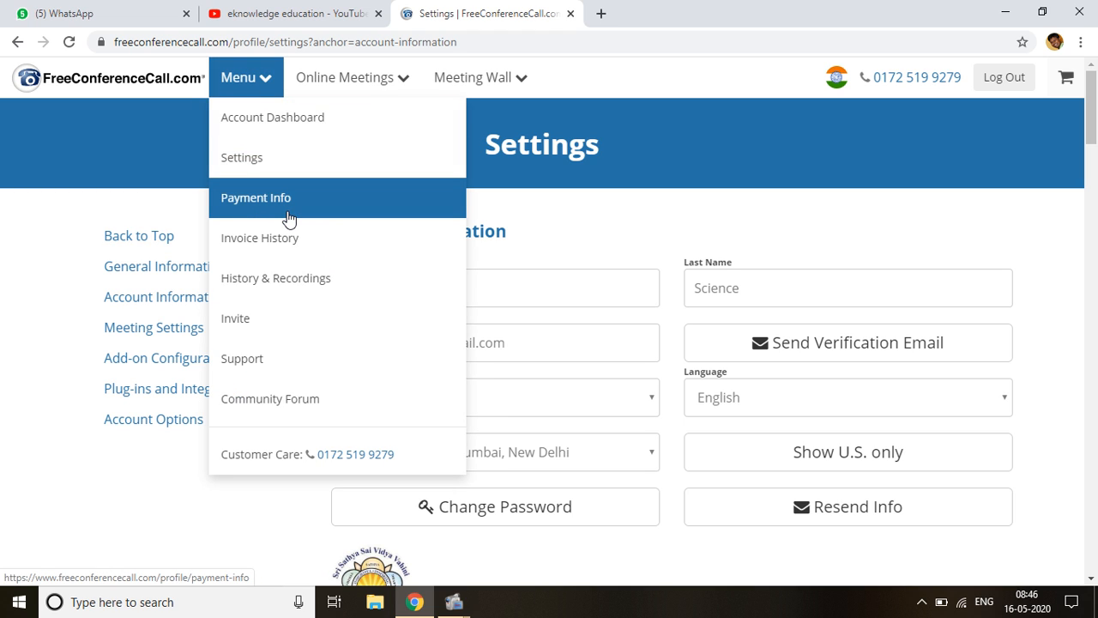
left_click(256, 198)
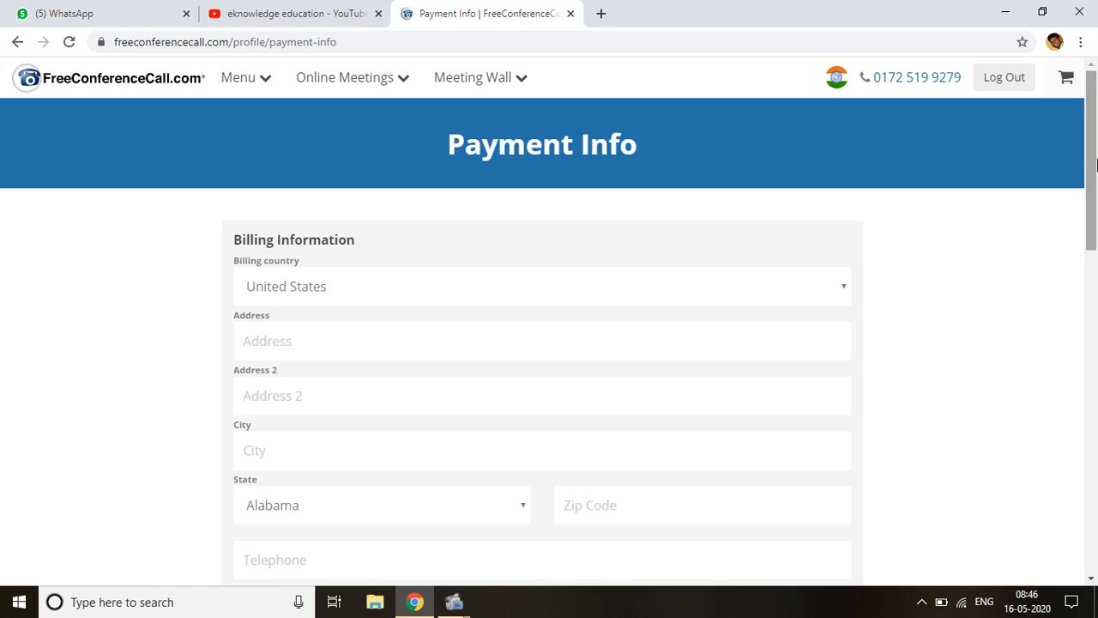
left_click_drag(1096, 163, 1081, 228)
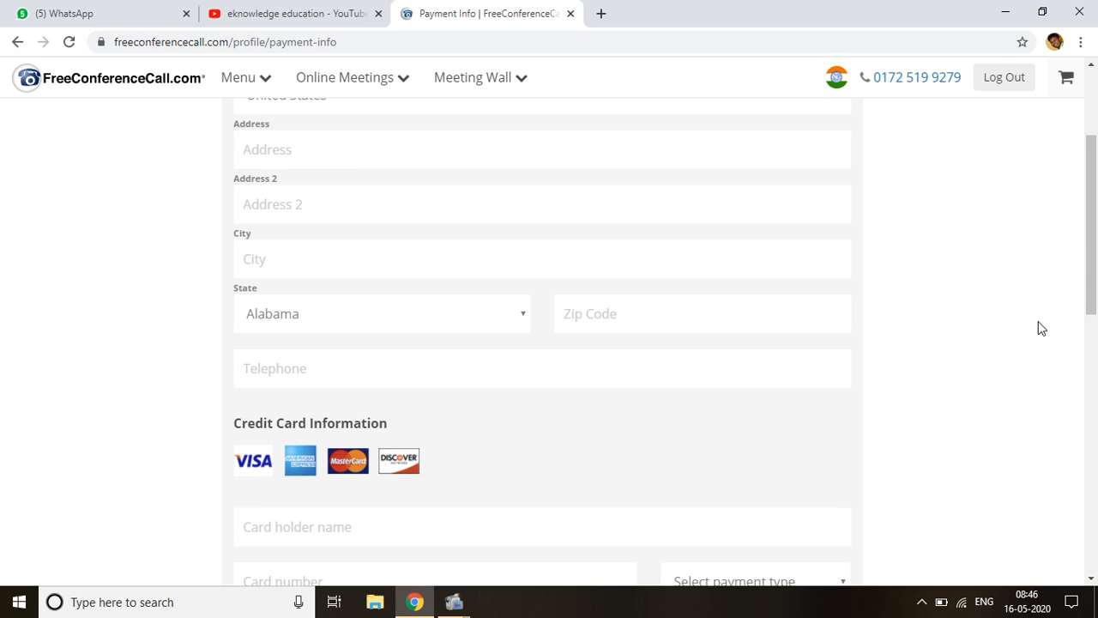
left_click_drag(1092, 274, 1096, 189)
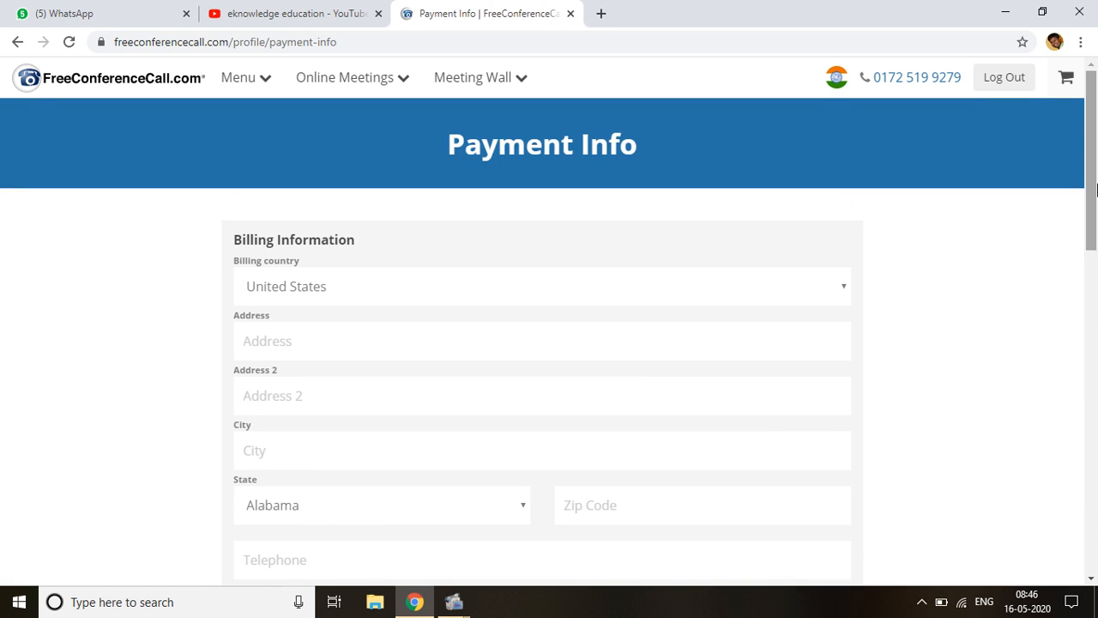
left_click(260, 86)
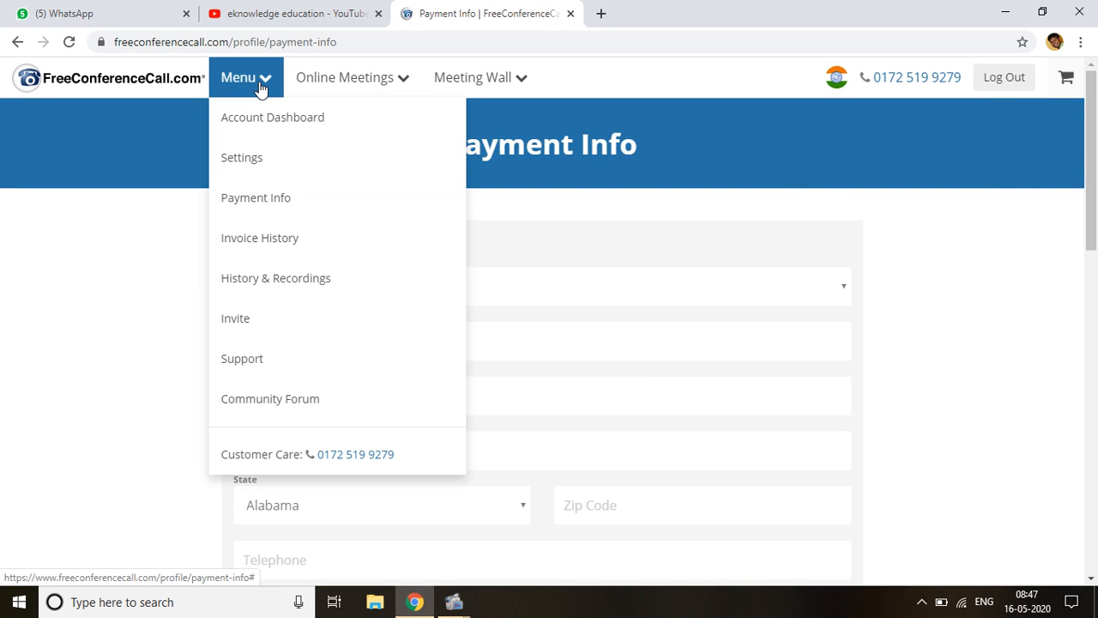
left_click(271, 246)
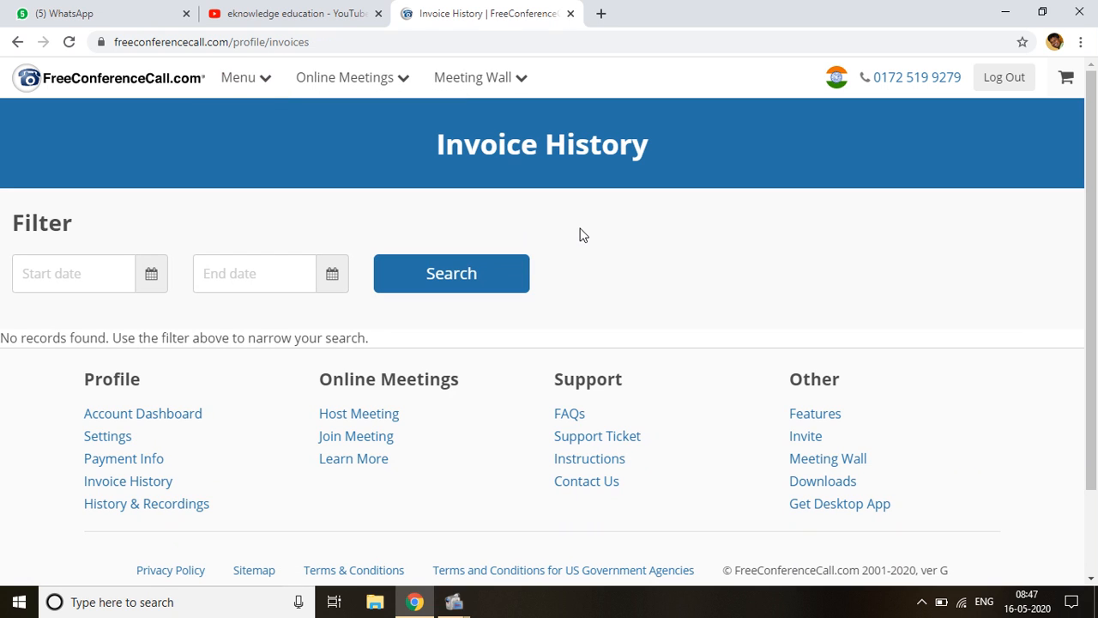
From History & Recordings, open the recording playback of the 05/16/2020 2:41 PM conference
left_click(259, 89)
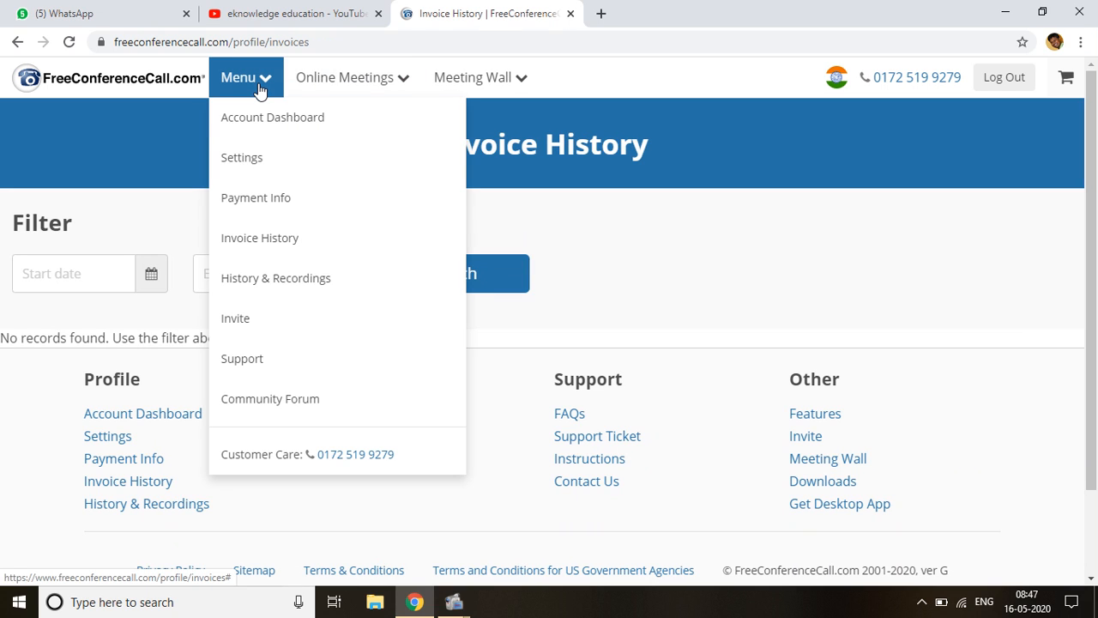
left_click(288, 286)
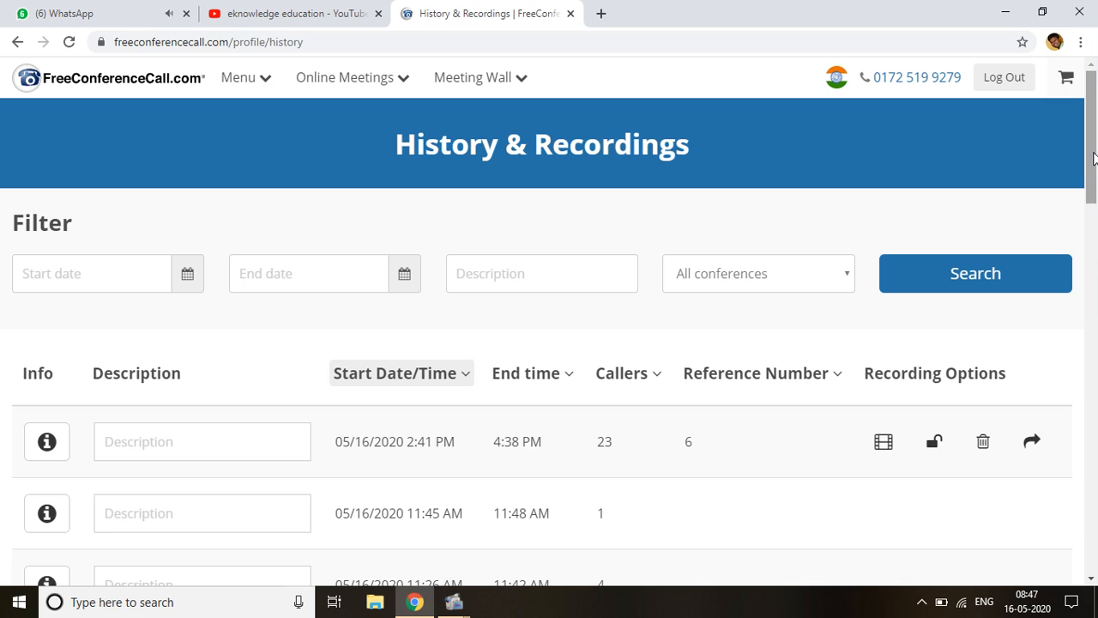
left_click_drag(1093, 157, 1072, 196)
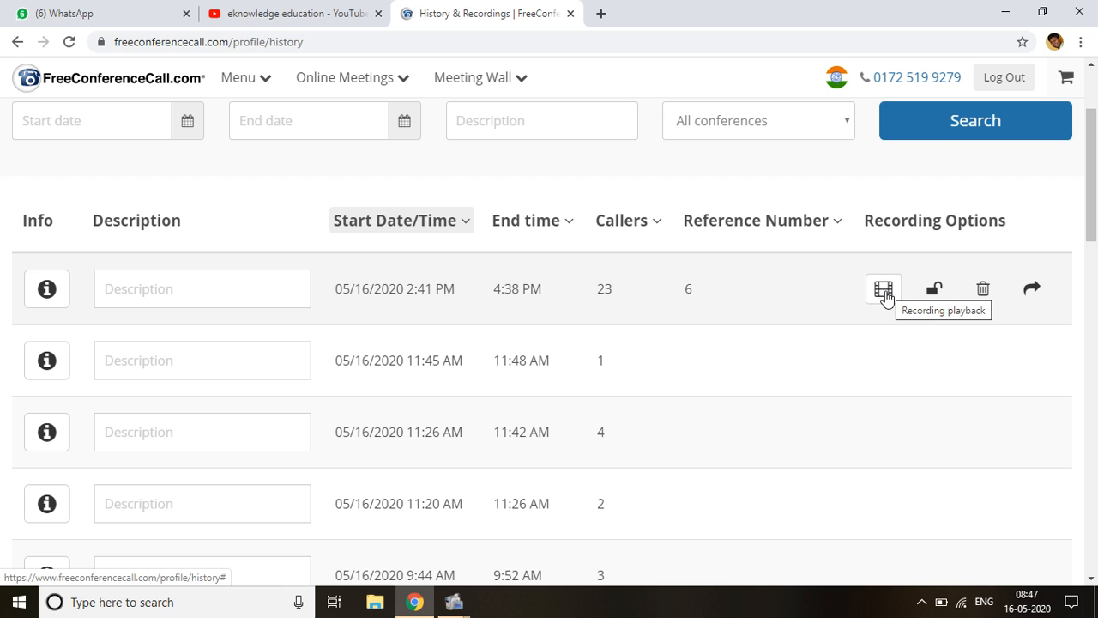
left_click(885, 292)
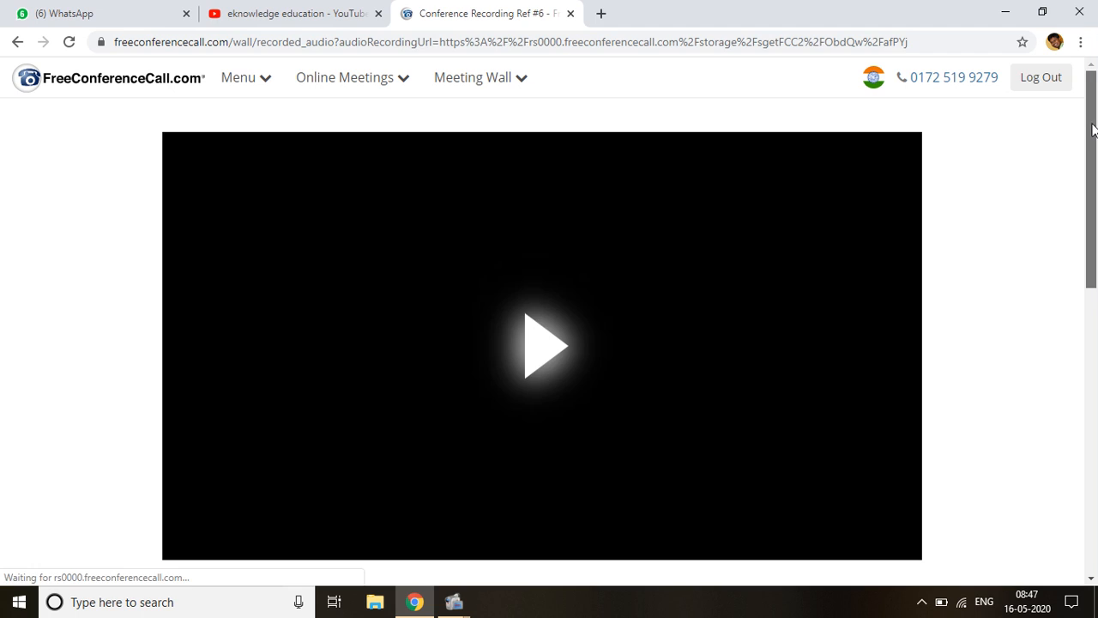
Look over the recording's sharing and download options, play the recording and skip ahead to a little over two minutes
left_click_drag(1093, 127, 1075, 172)
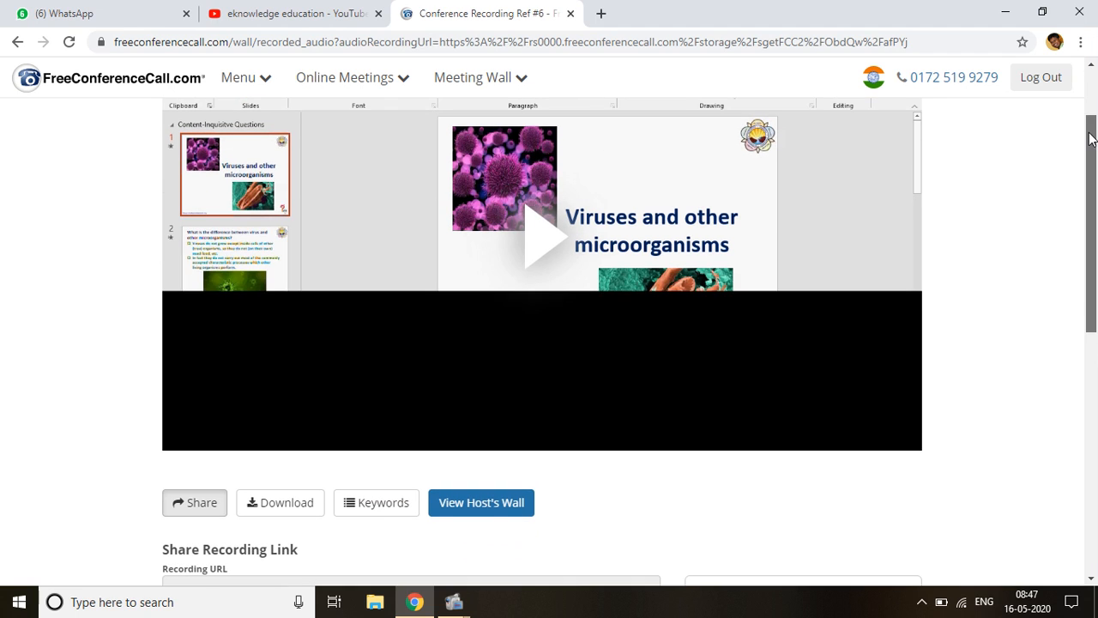
left_click_drag(1091, 107, 1091, 90)
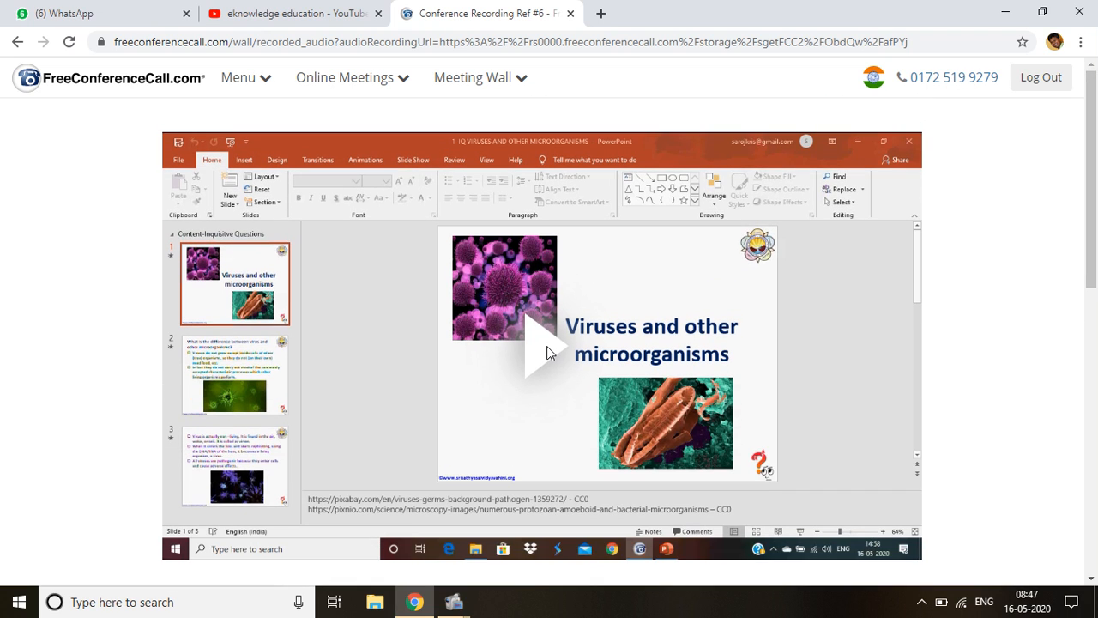
left_click(535, 356)
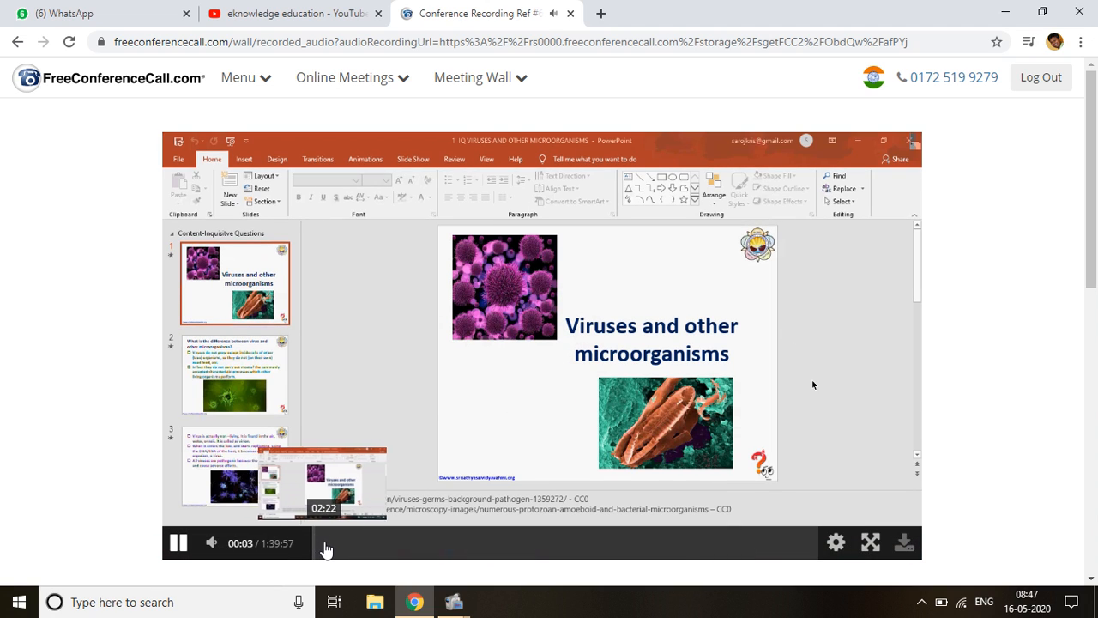
left_click(323, 549)
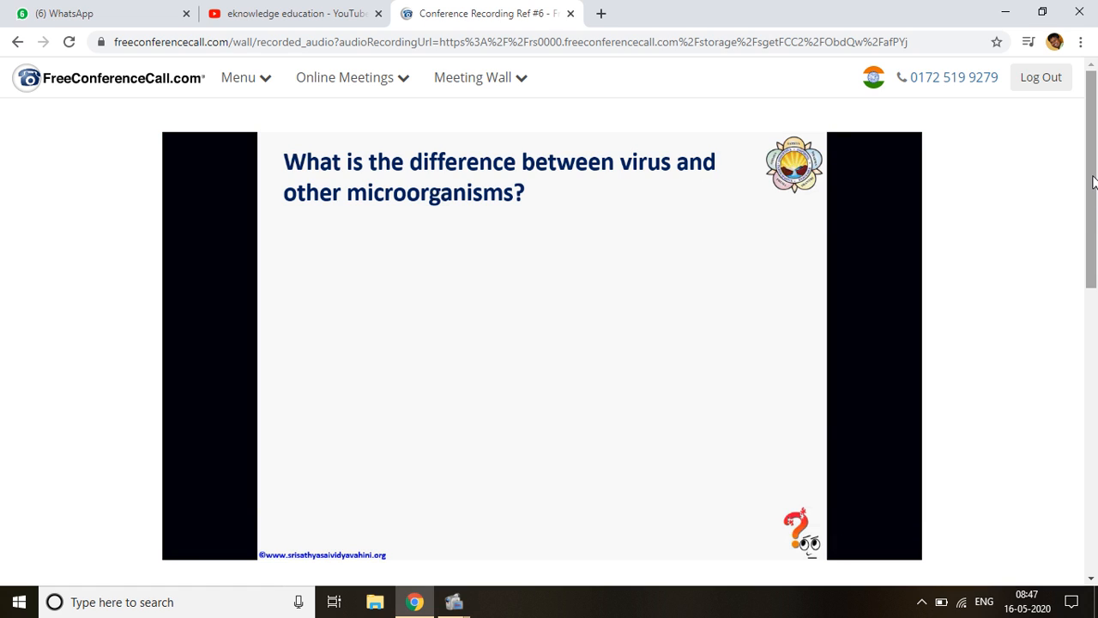
left_click_drag(1092, 180, 1085, 148)
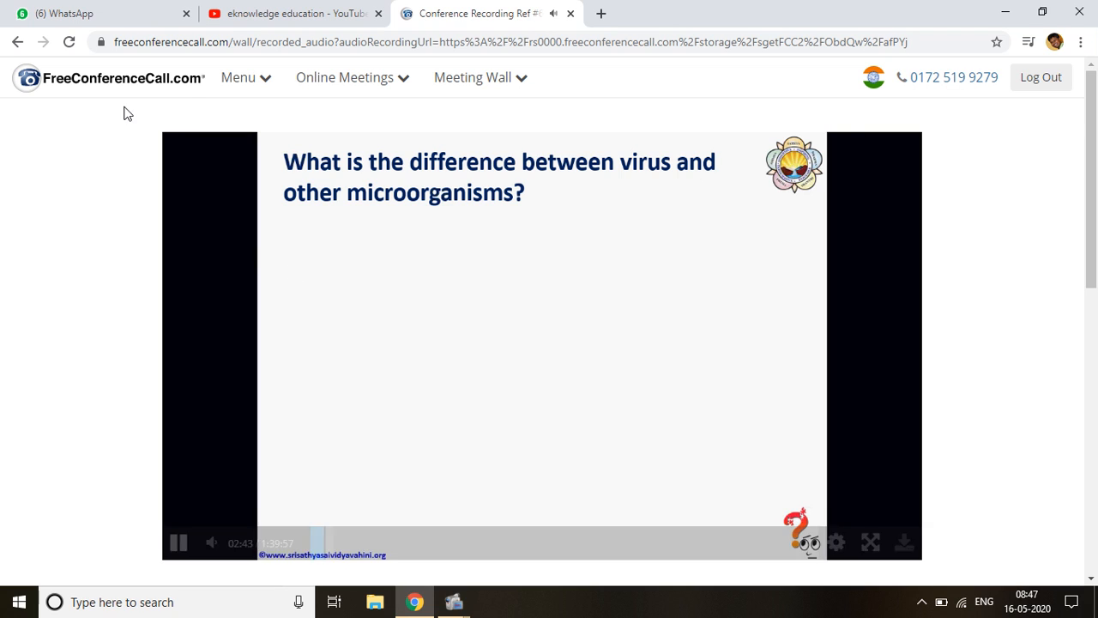
Return to History & Recordings and open the meeting details of the 05/16/2020 2:41 PM conference
left_click(256, 82)
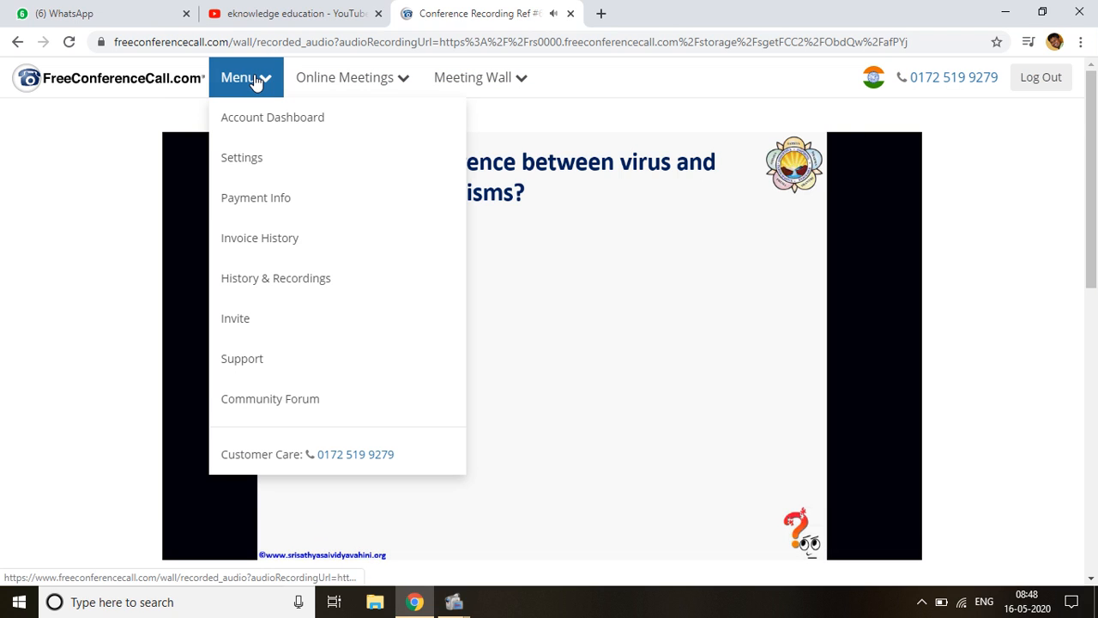
left_click(290, 290)
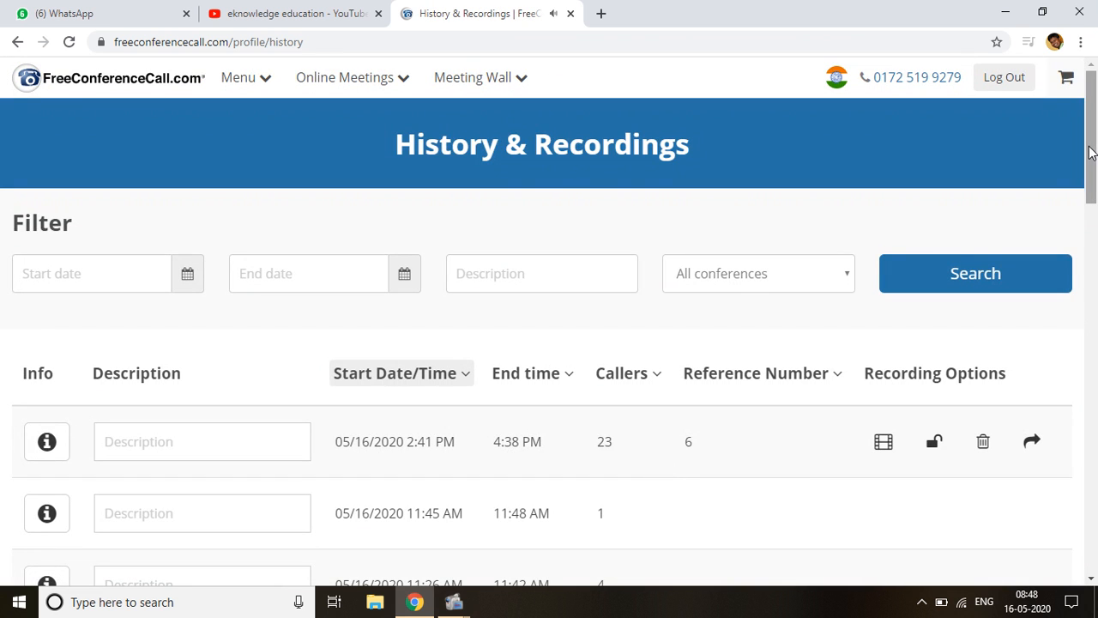
left_click_drag(1090, 151, 1072, 196)
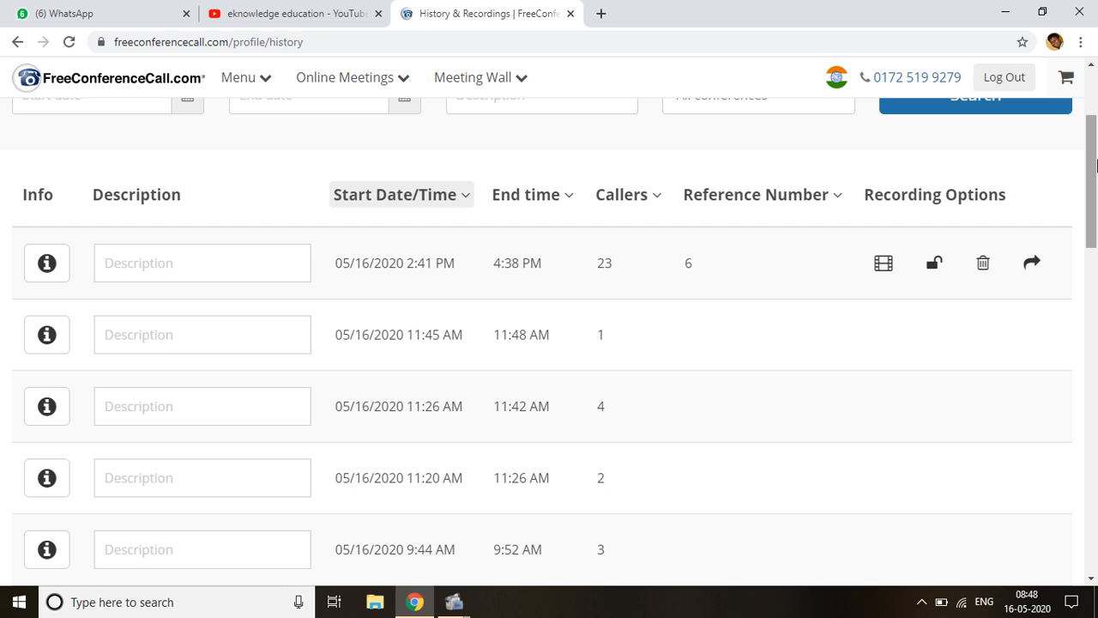
left_click(46, 266)
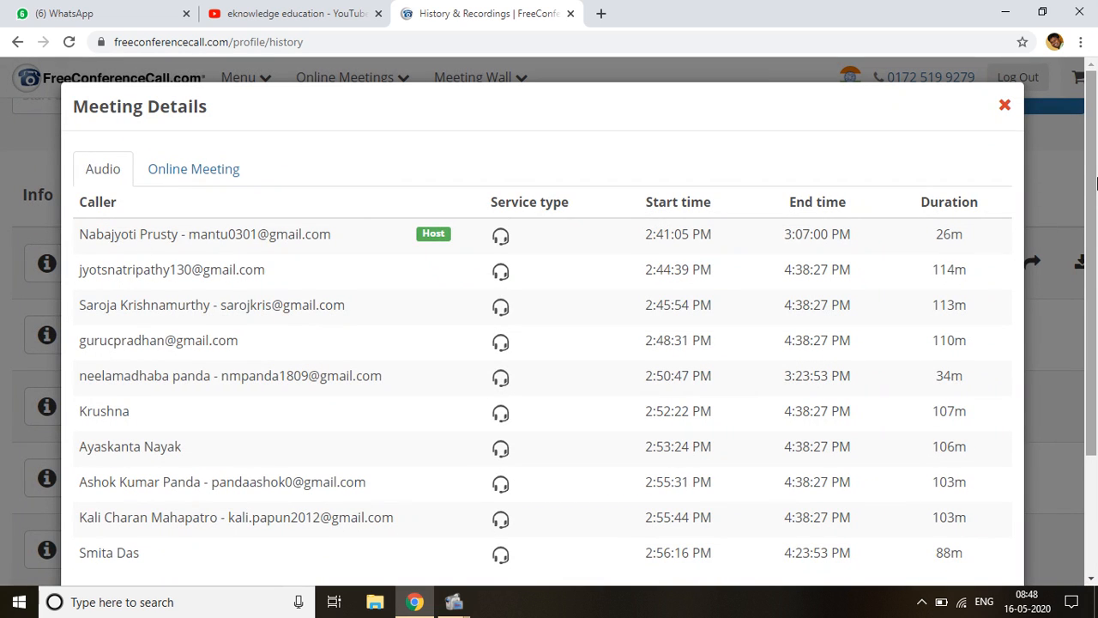
Review the audio caller list across pages 1, 2 and 3 of the Meeting Details and close the details
left_click_drag(1093, 182, 1071, 221)
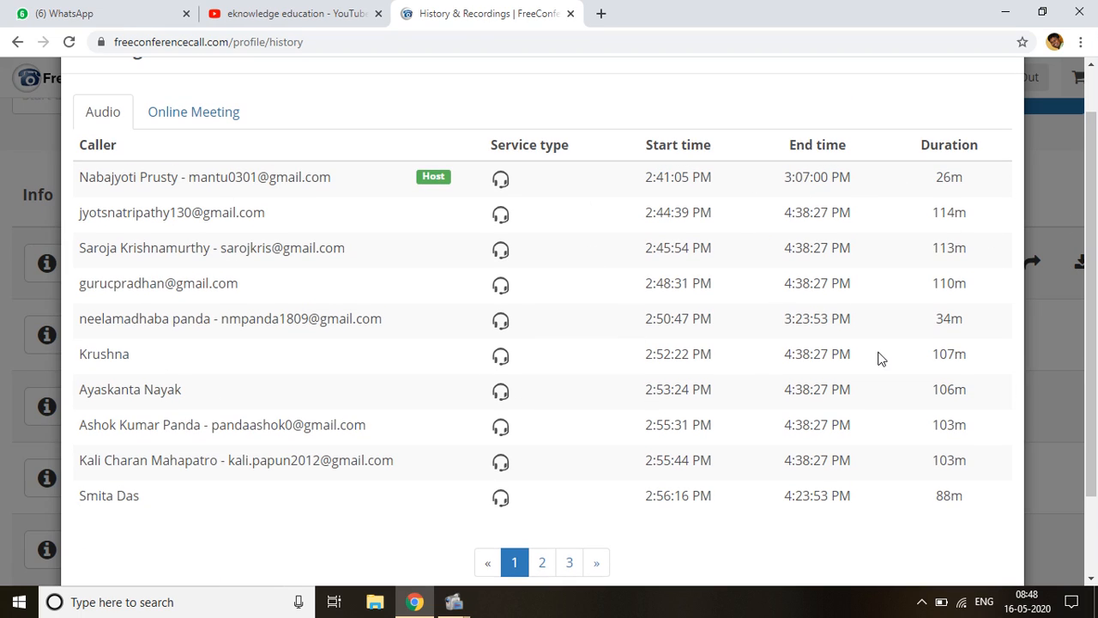
left_click(543, 565)
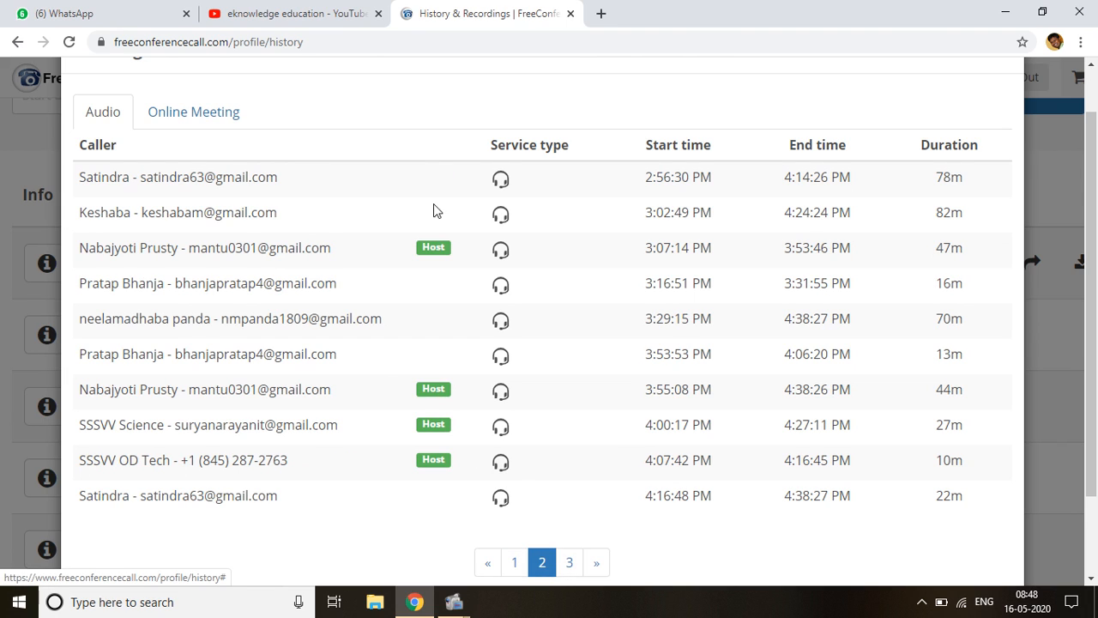
left_click(568, 563)
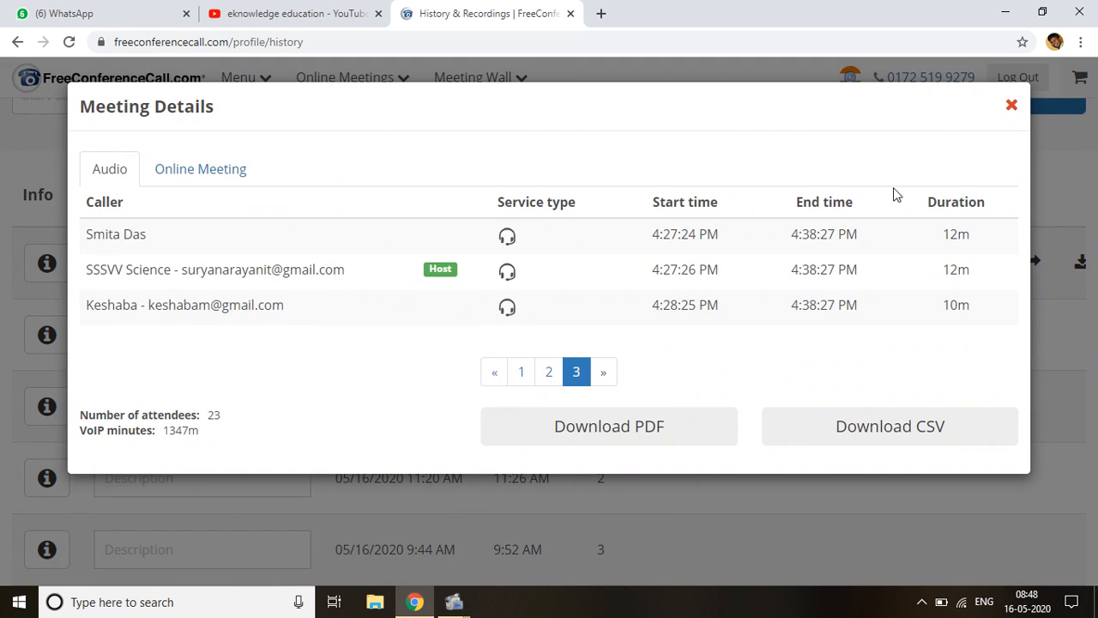
left_click(1011, 105)
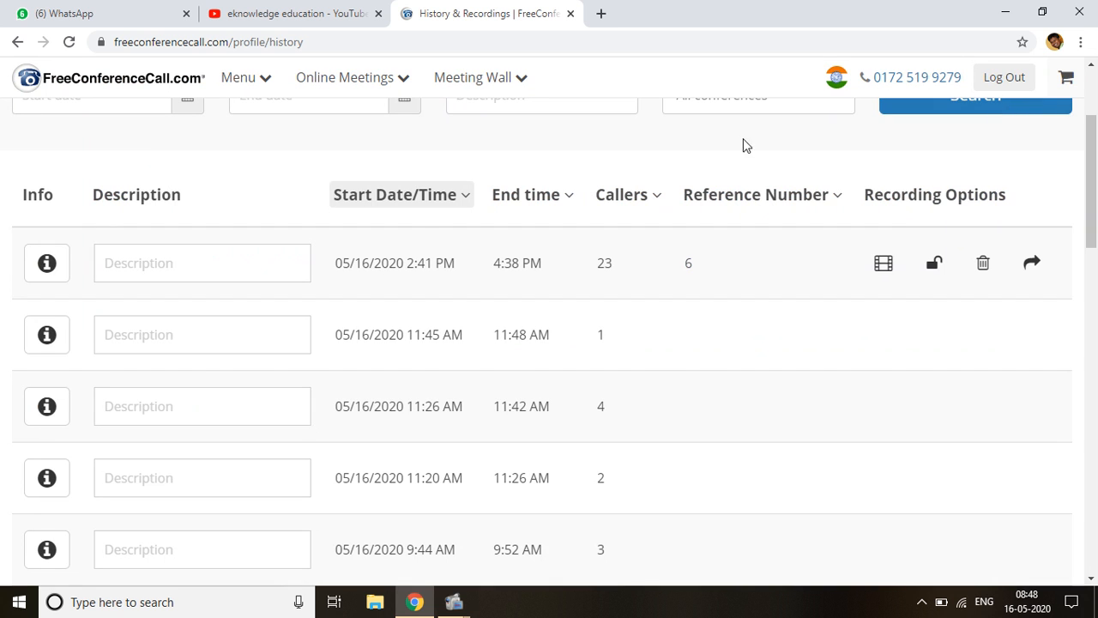
left_click_drag(1095, 131, 1096, 80)
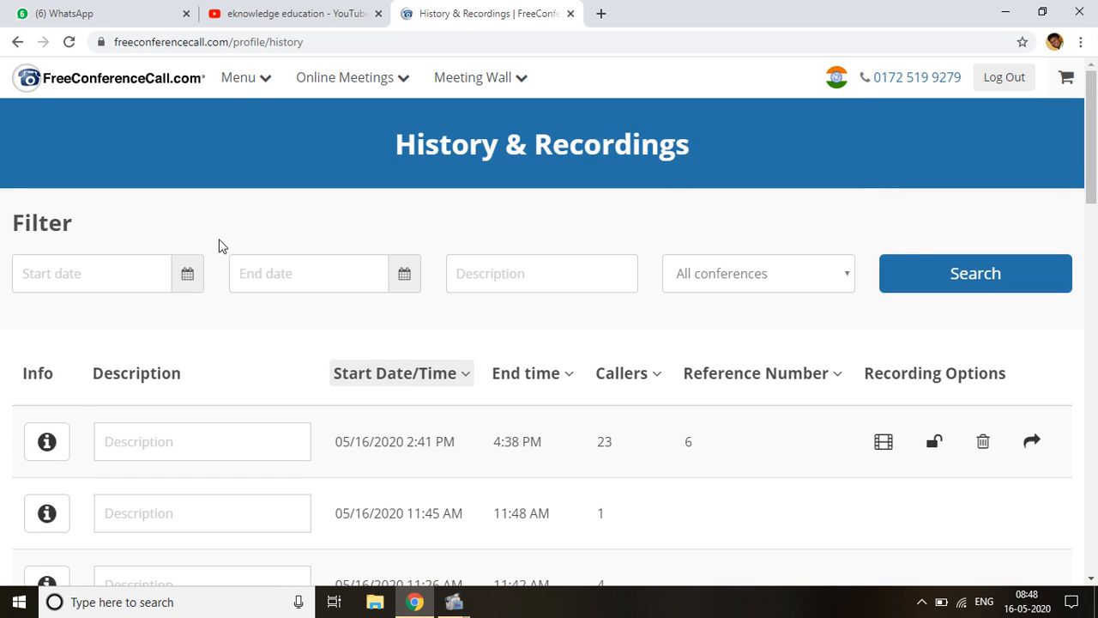
Open the Invite page and examine the dial-in details and Schedule fields, checking the duration choices without picking one
left_click(250, 86)
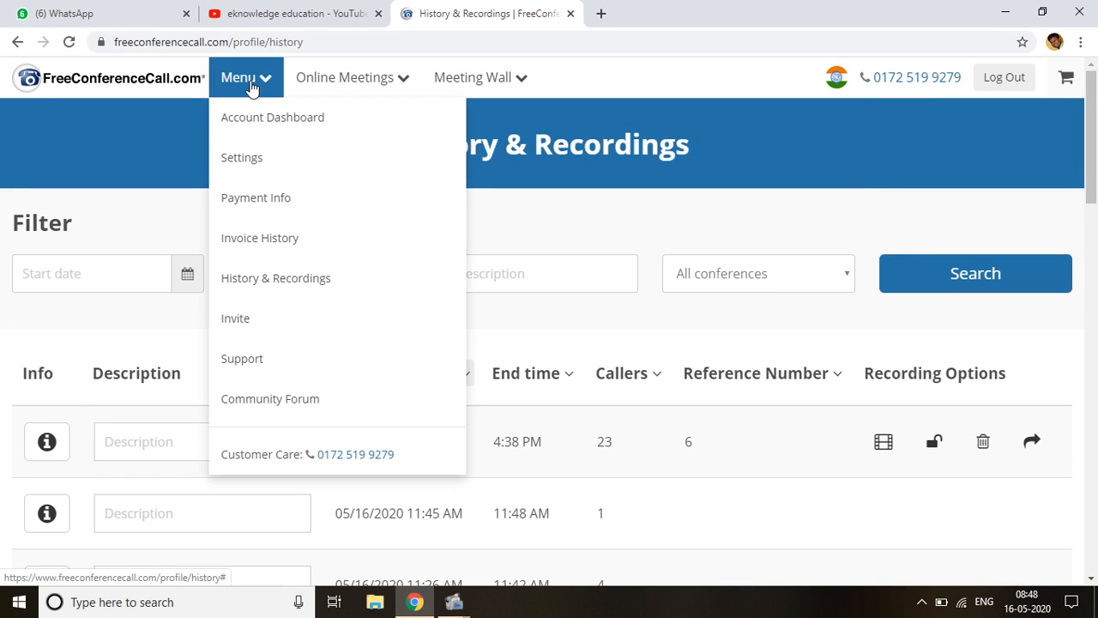
left_click(277, 325)
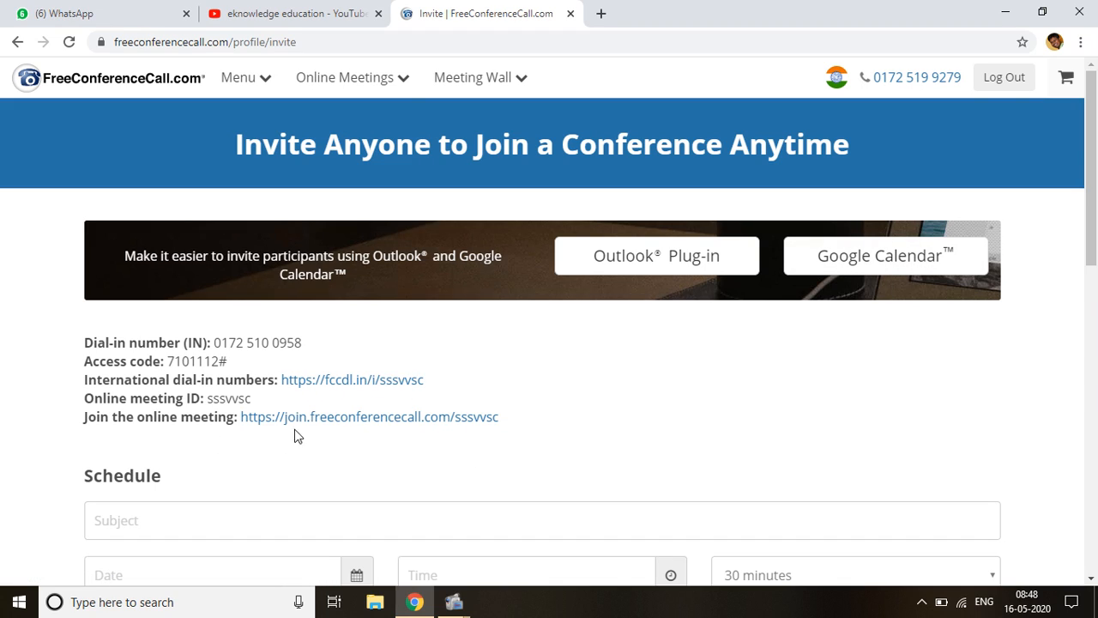
scroll(1080, 255, "down", 2)
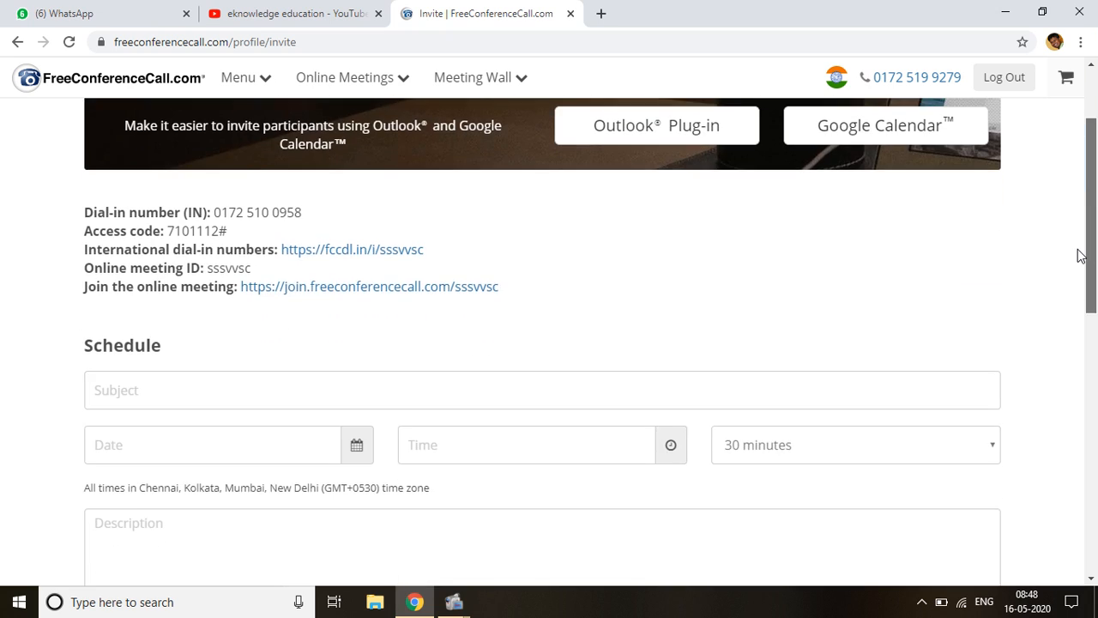
scroll(1080, 256, "down", 1)
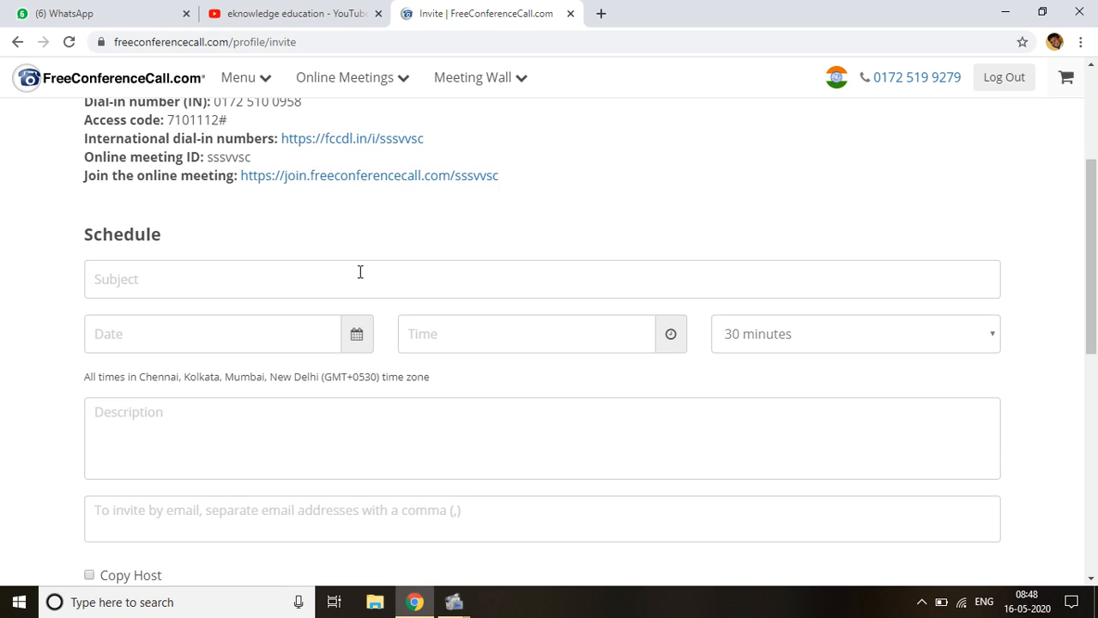
left_click(964, 324)
left_click(1034, 310)
Examine the invitation form's description, email, Copy Host, Save to Wall, Copy to Clipboard and Invite by Email options
scroll(1084, 314, "down", 1)
scroll(1084, 315, "down", 1)
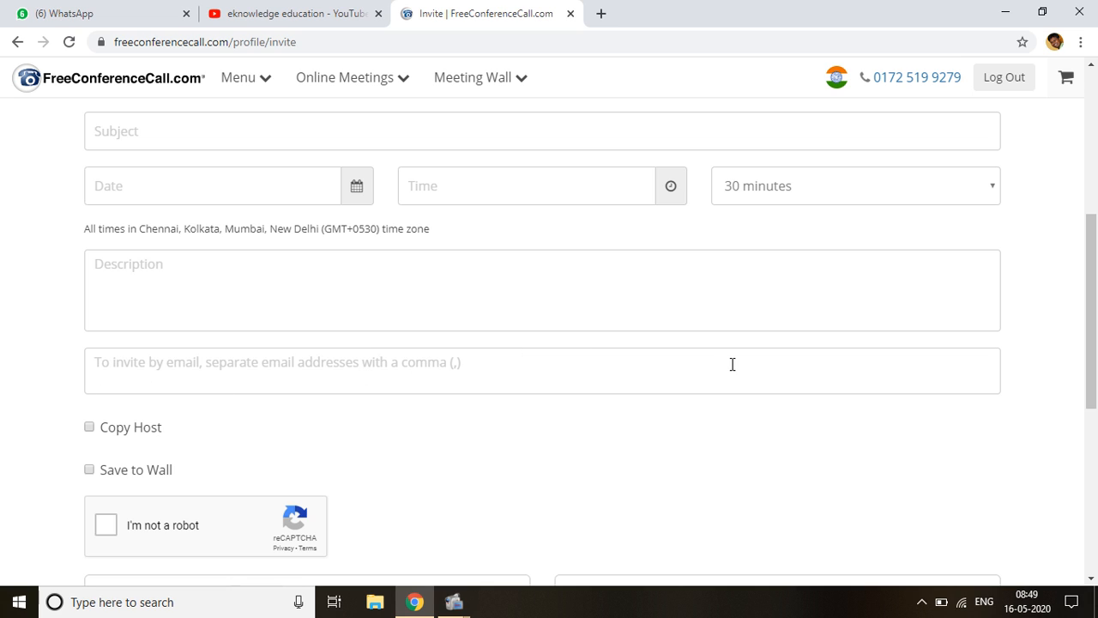
left_click_drag(1095, 297, 1086, 336)
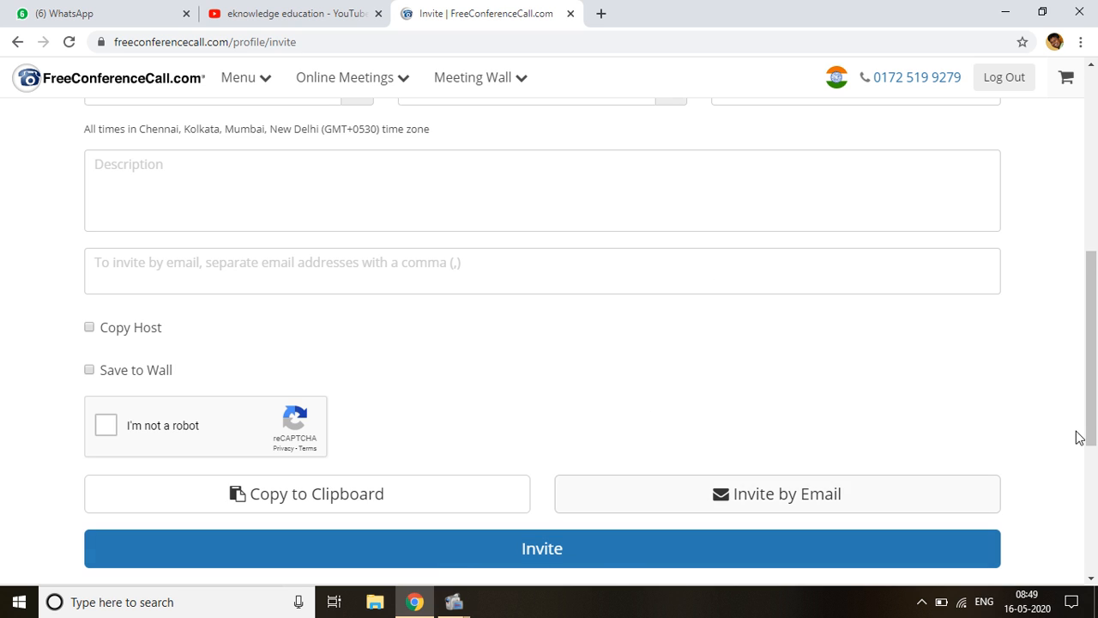
left_click_drag(1095, 384, 1096, 154)
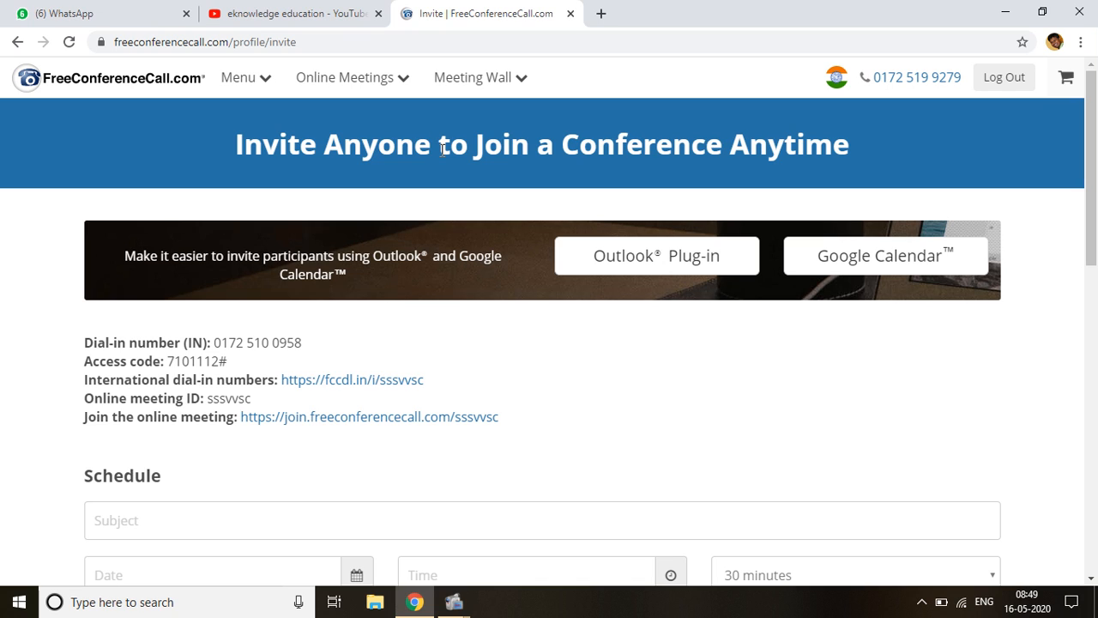
Switch to the eknowledge education YouTube channel page and view its header
left_click(249, 10)
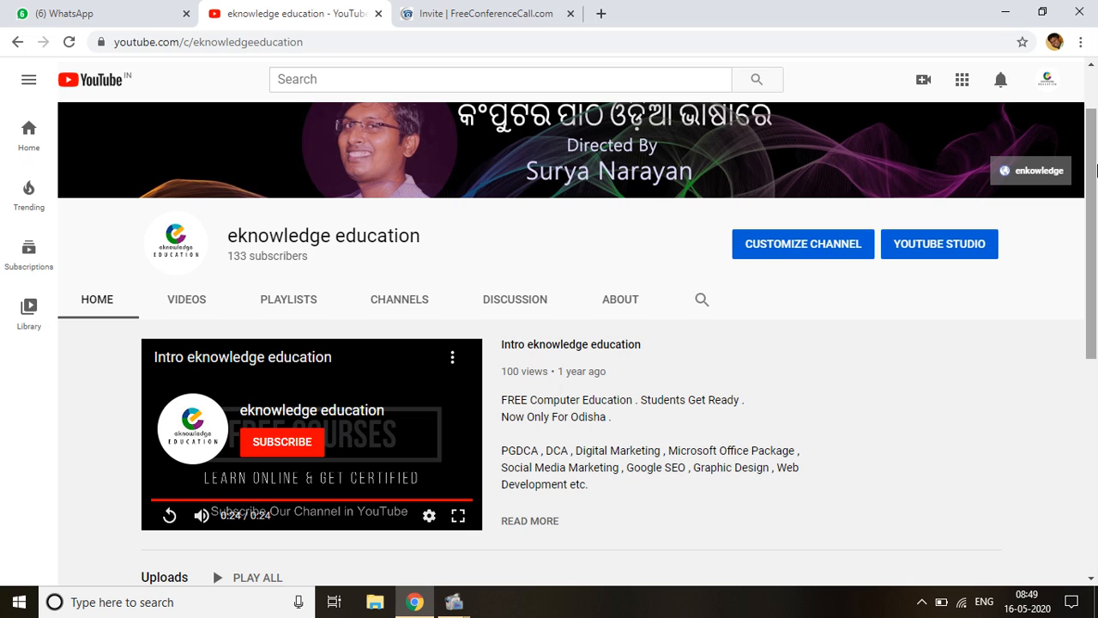
left_click_drag(1096, 170, 1091, 123)
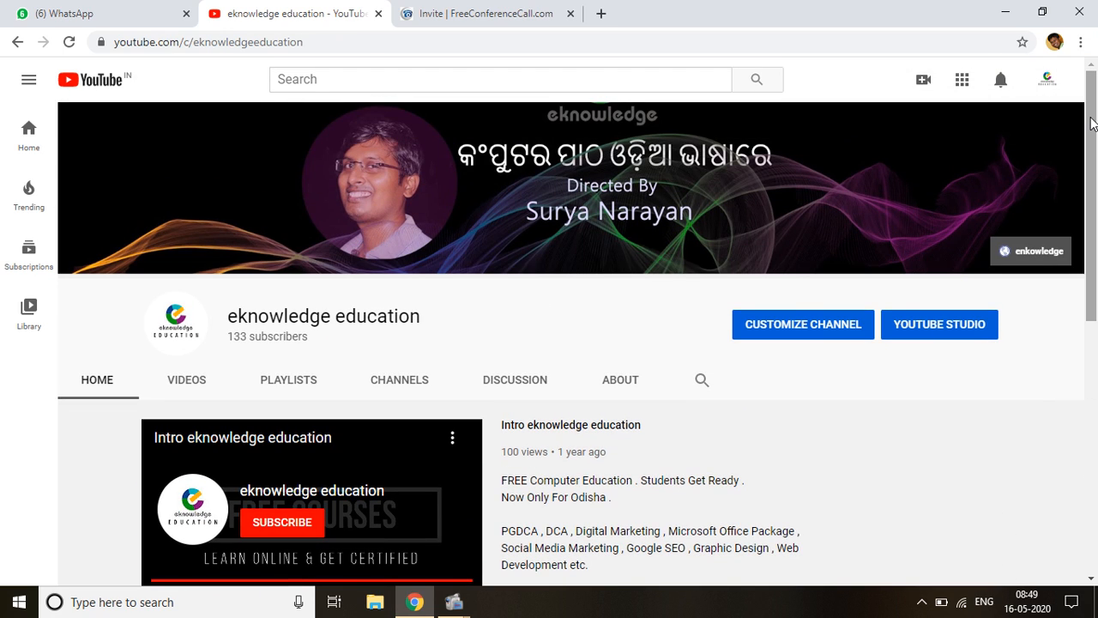